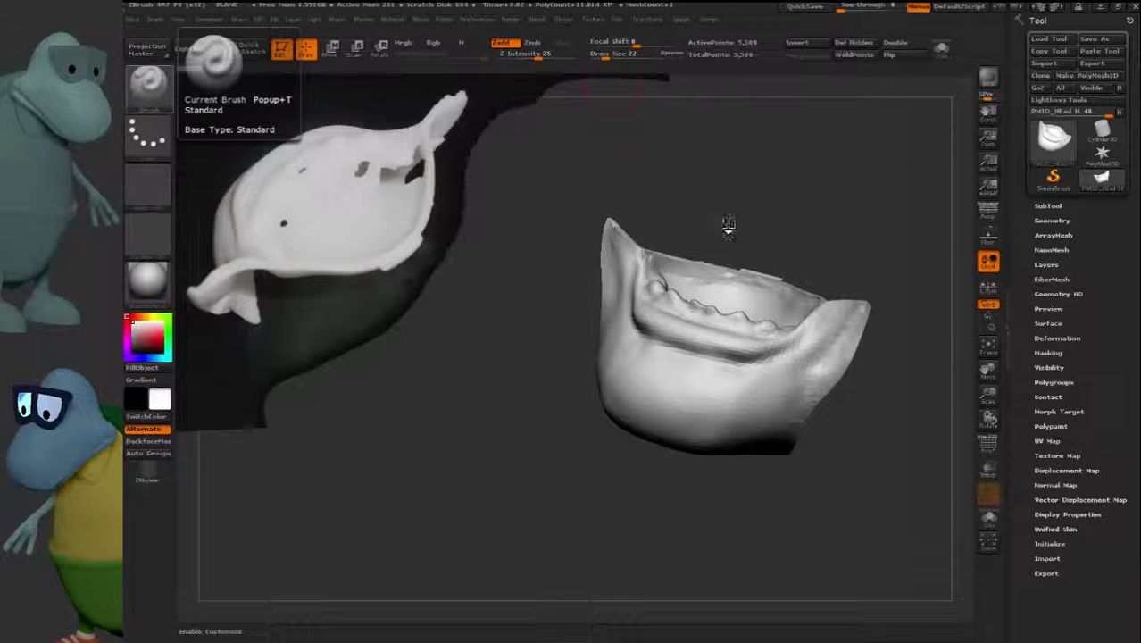
Step: Turn on the polyframe and double-sided display for the lower-jaw mesh
drag(712, 232, 708, 247)
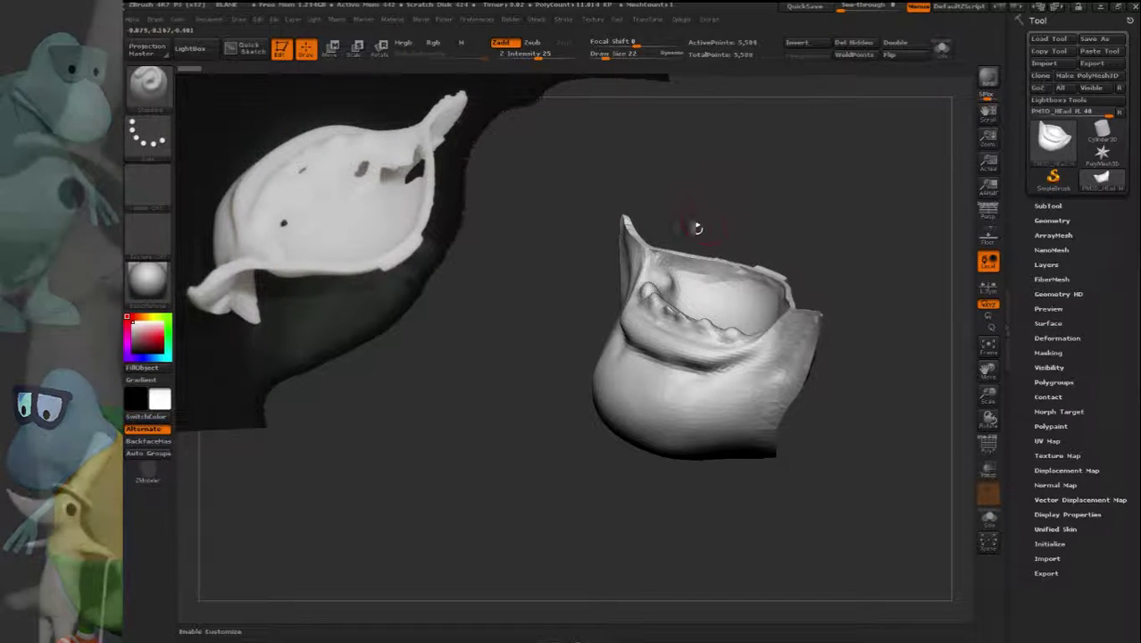
drag(721, 197, 680, 214)
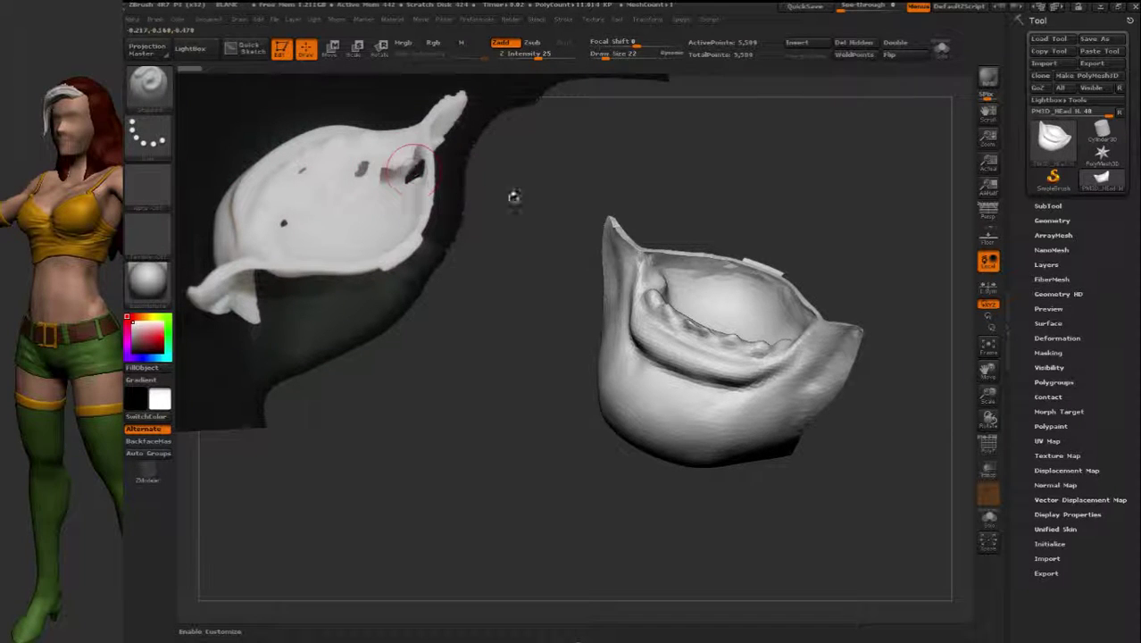
drag(662, 194, 642, 251)
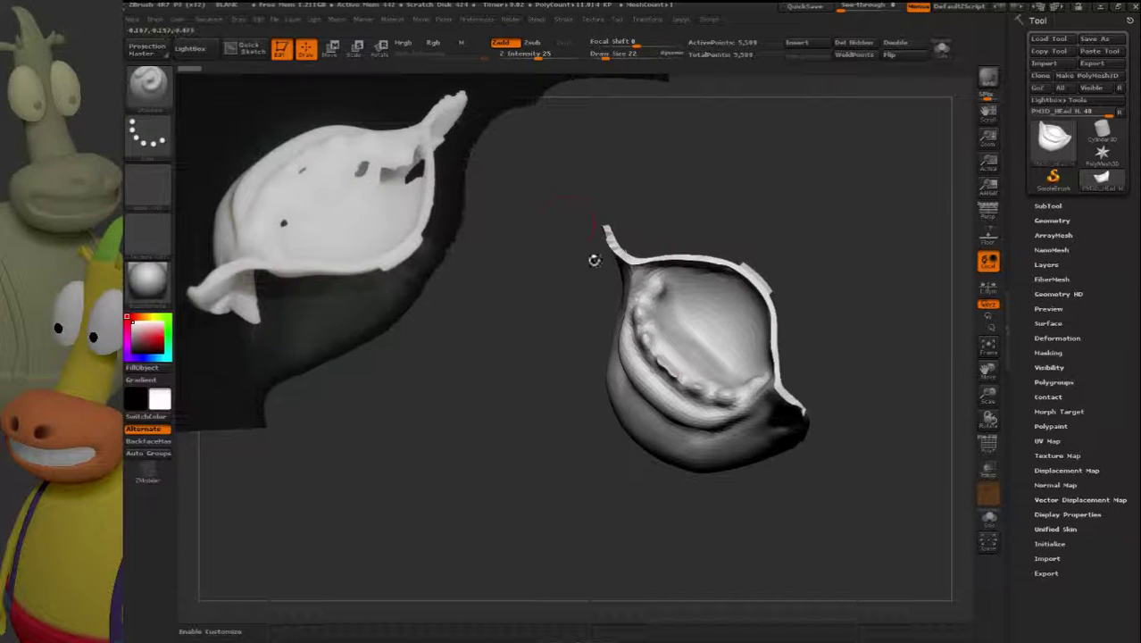
drag(657, 275, 840, 304)
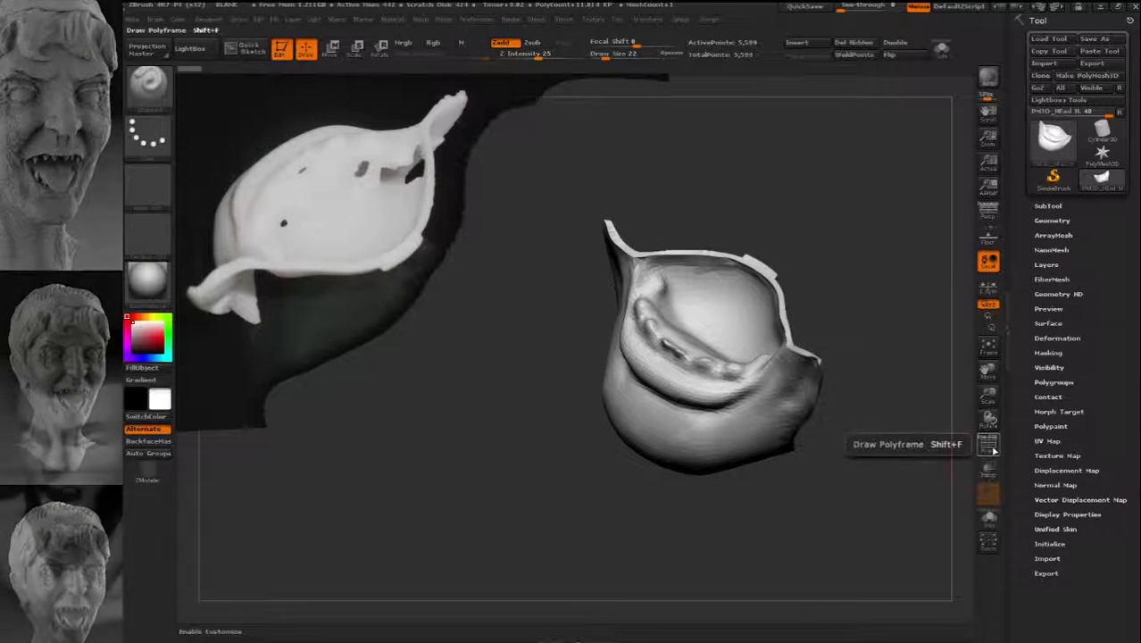
click(989, 446)
drag(825, 384, 818, 418)
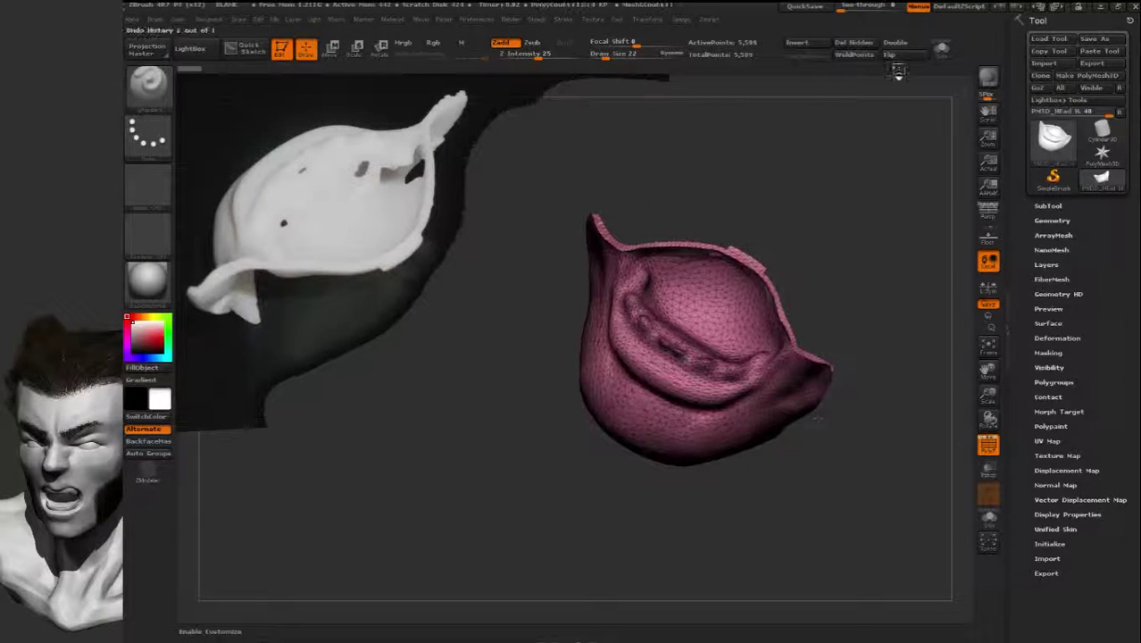
drag(810, 277, 761, 310)
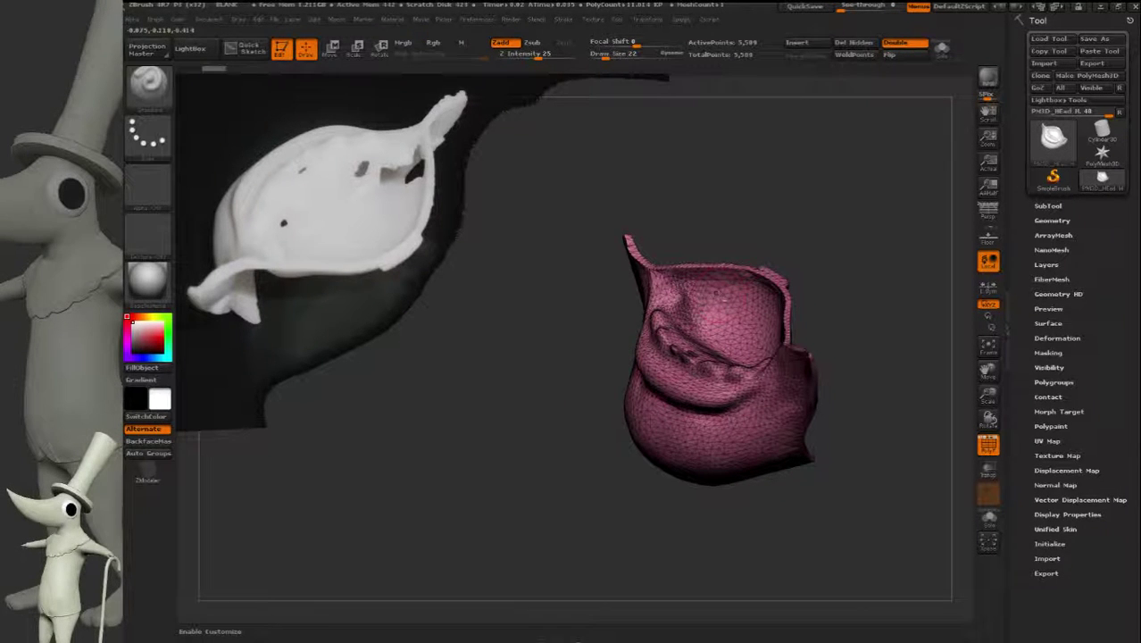
Step: Examine the wireframe of the inner mouth, gum ridge and shell rim up close, ending with the polyframe hidden
drag(708, 210, 673, 442)
right_click(672, 447)
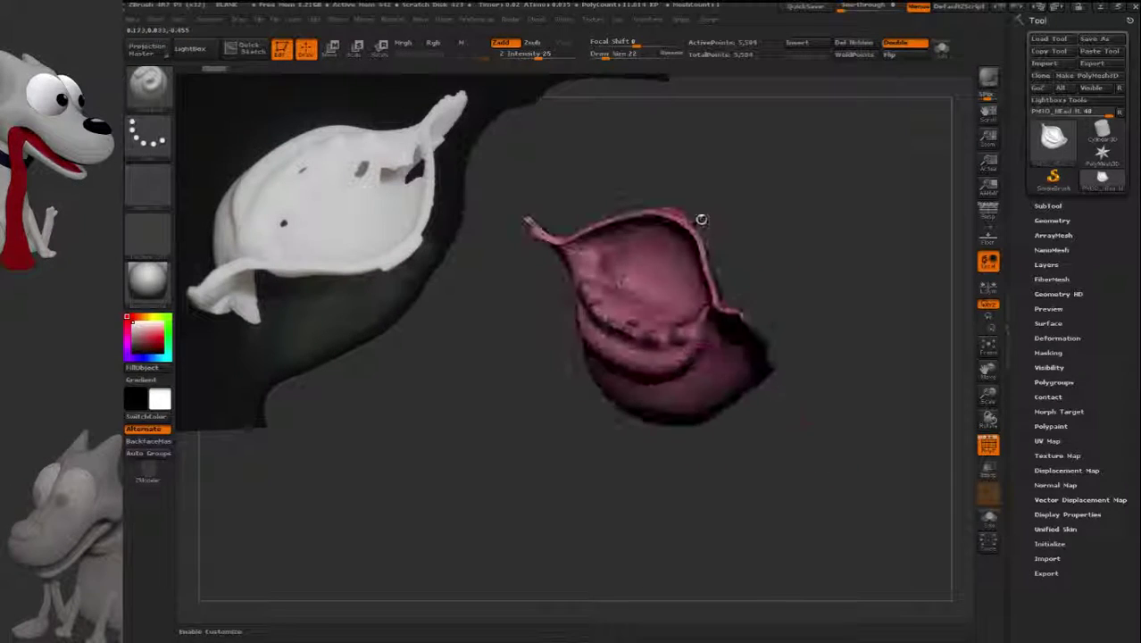
mouse_move(645, 260)
ctrl+right_down()
mouse_move(663, 286)
mouse_move(553, 245)
mouse_move(547, 224)
ctrl+right_up()
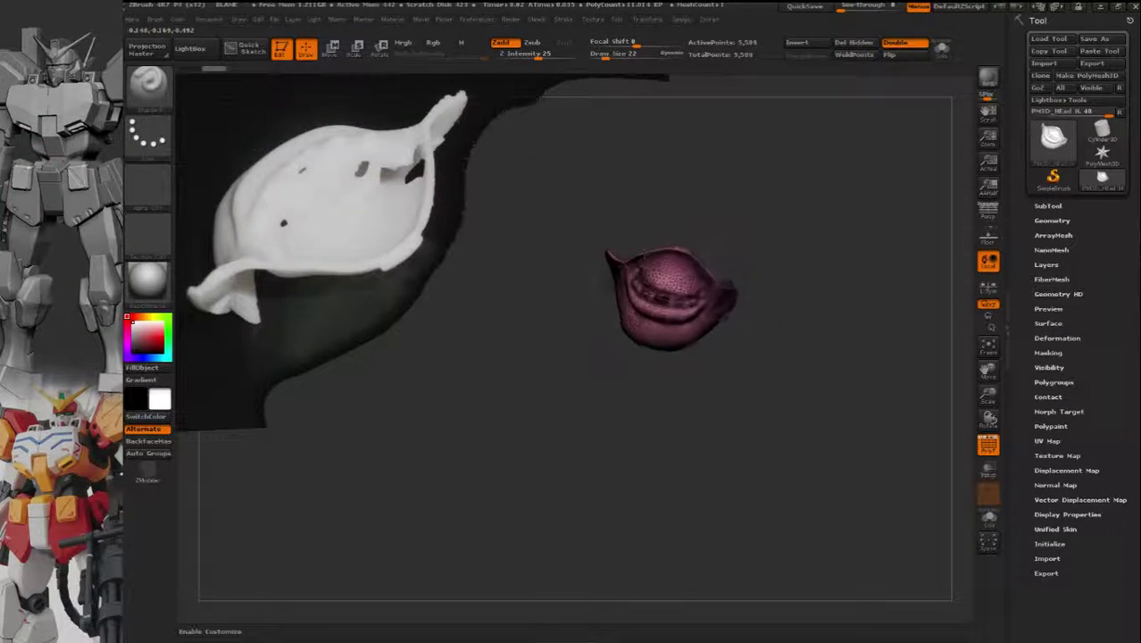
ctrl+right_drag(643, 234, 636, 315)
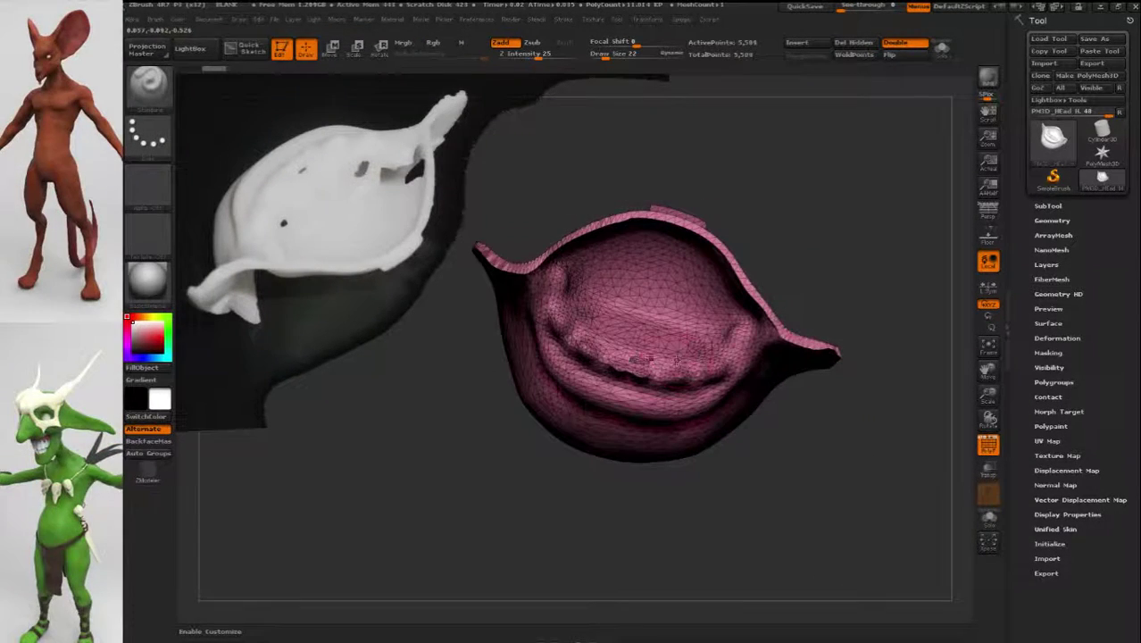
mouse_move(652, 361)
right_down()
mouse_move(650, 298)
mouse_move(608, 281)
mouse_move(619, 329)
mouse_move(640, 218)
right_up()
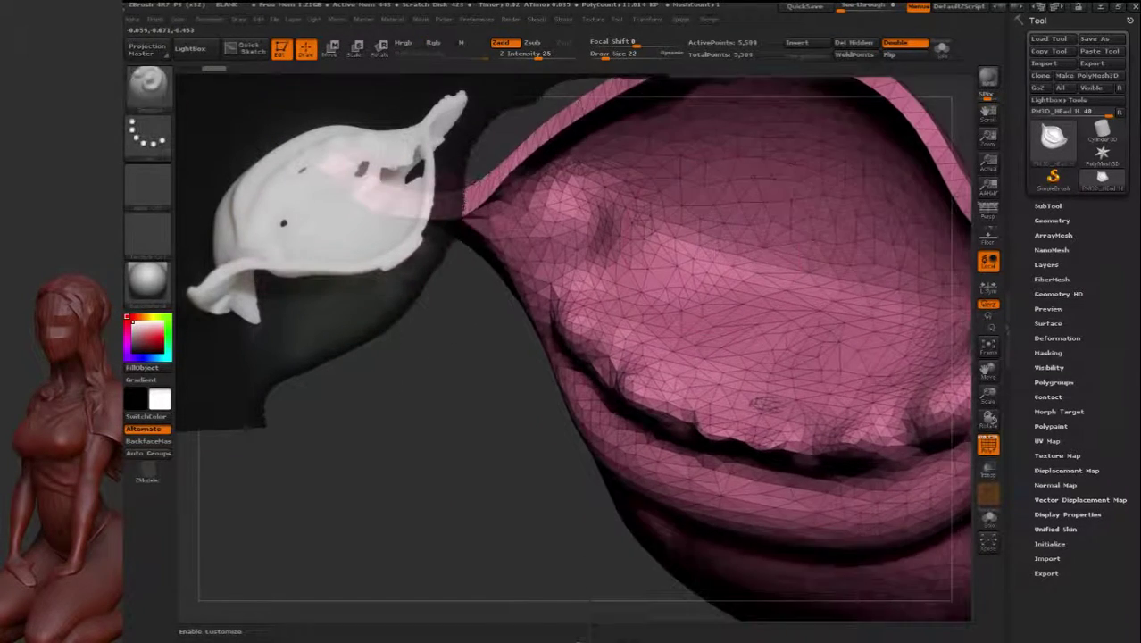
right_drag(643, 285, 677, 238)
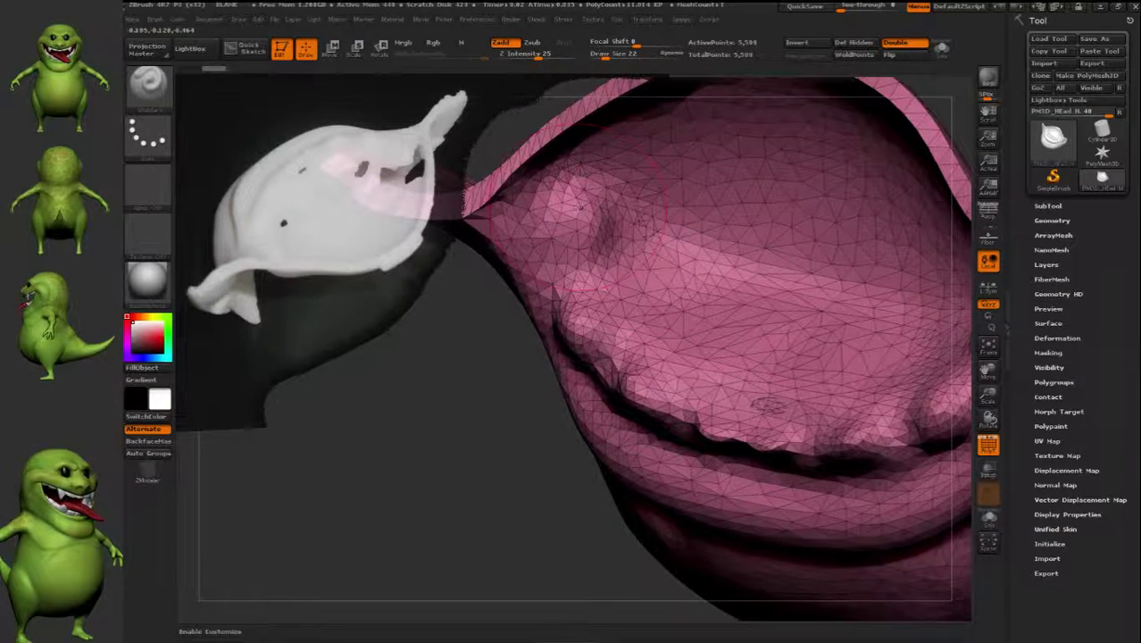
mouse_move(782, 409)
ctrl+right_down()
mouse_move(775, 357)
mouse_move(739, 397)
mouse_move(701, 339)
ctrl+right_up()
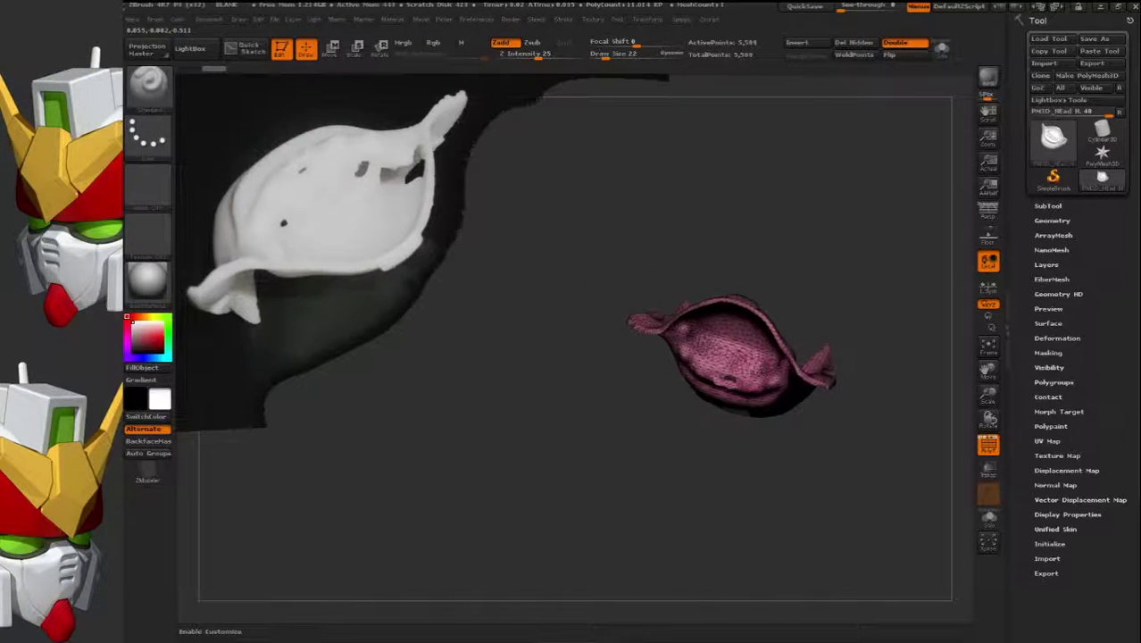
mouse_move(722, 459)
right_down()
mouse_move(685, 278)
mouse_move(728, 375)
mouse_move(850, 552)
right_up()
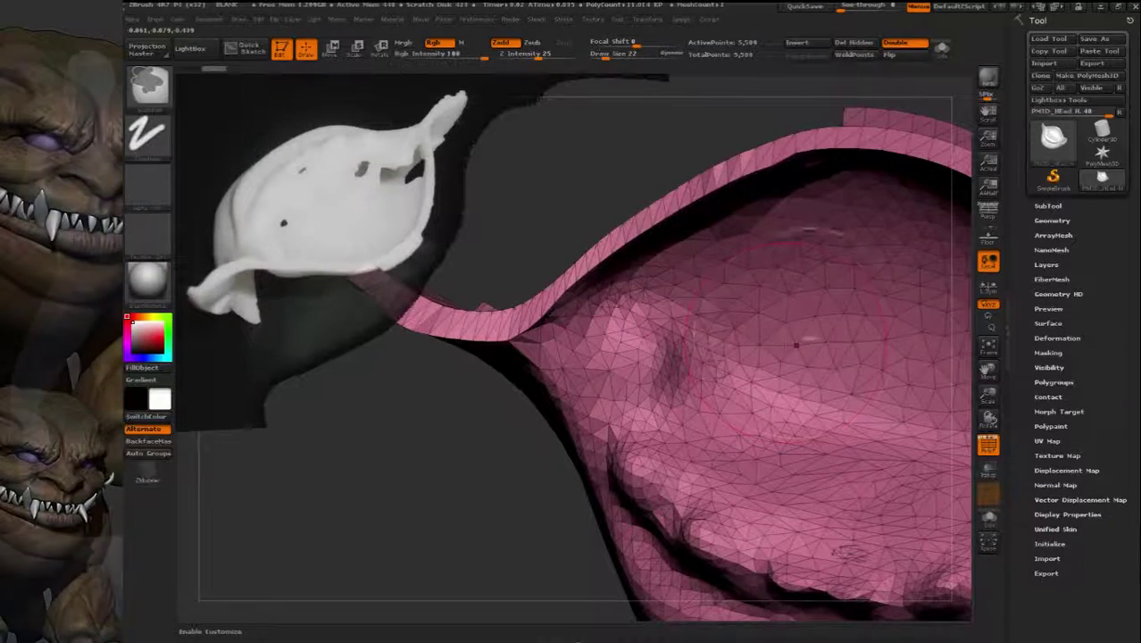
right_drag(749, 345, 728, 338)
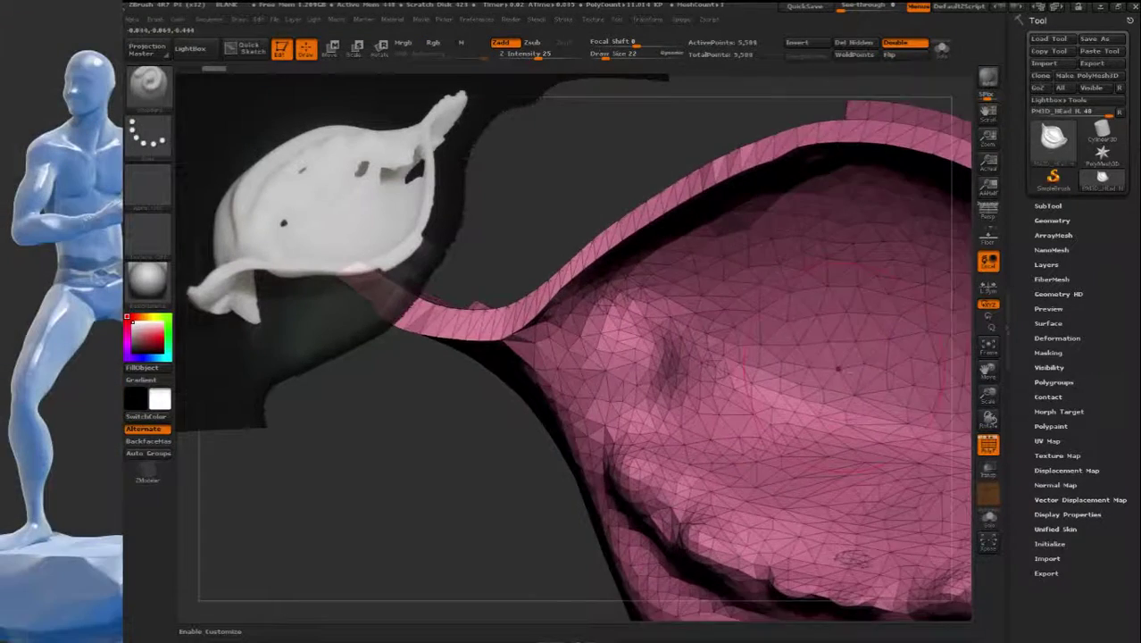
mouse_move(838, 368)
alt+right_down()
mouse_move(756, 299)
mouse_move(669, 302)
alt+right_up()
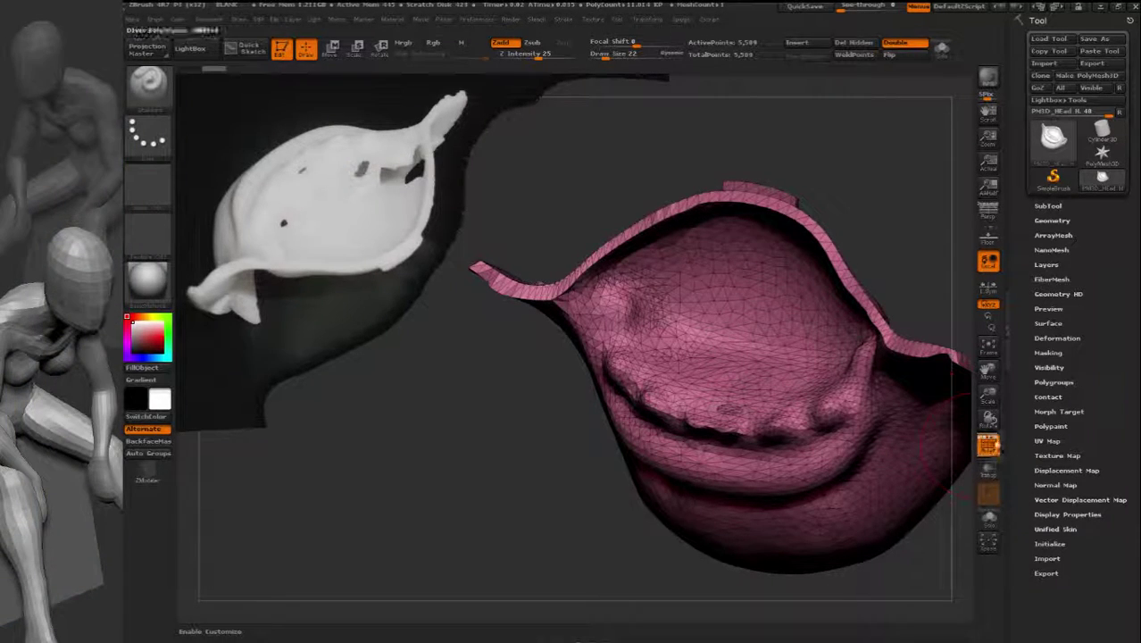
click(990, 446)
right_drag(864, 456, 733, 264)
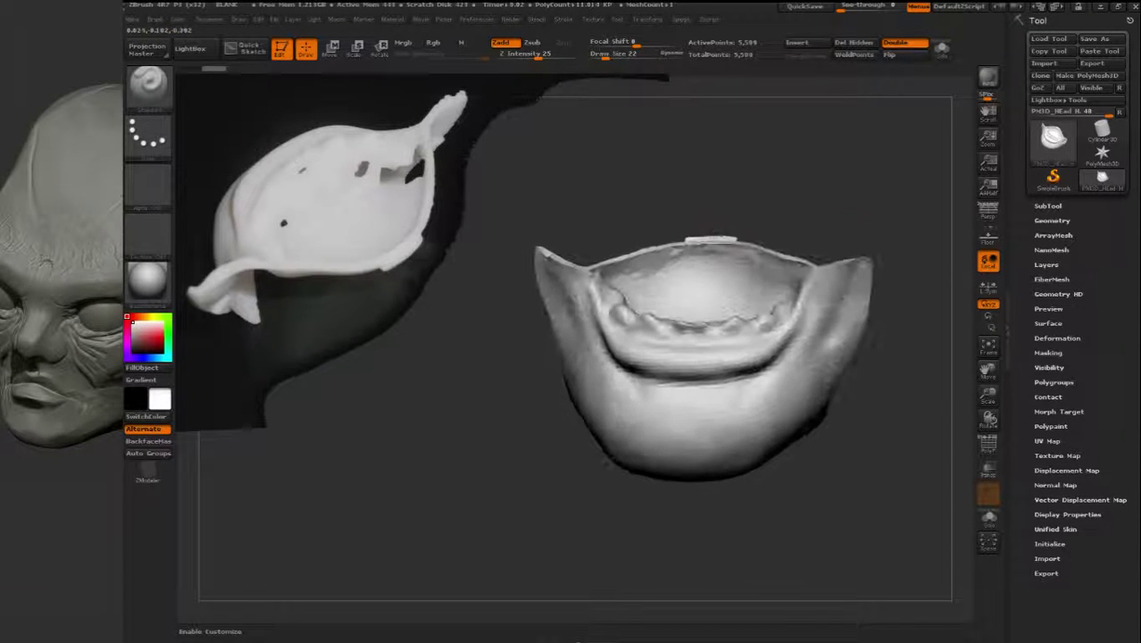
Step: Duplicate the jaw subtool and fill the first subtool in the list with red
click(1047, 207)
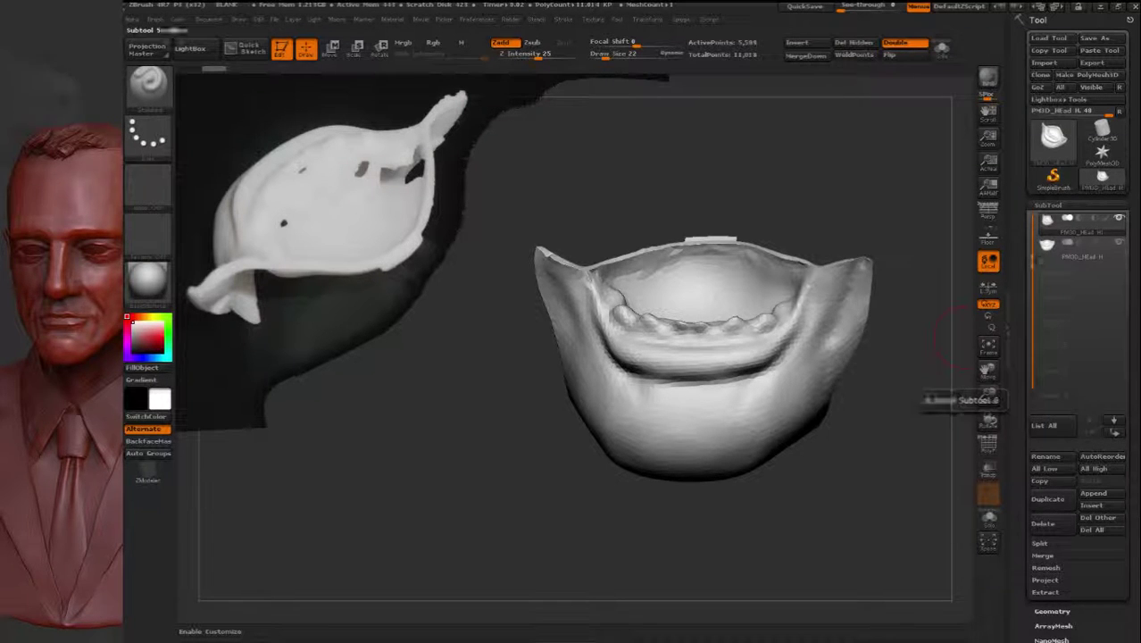
mouse_move(1047, 221)
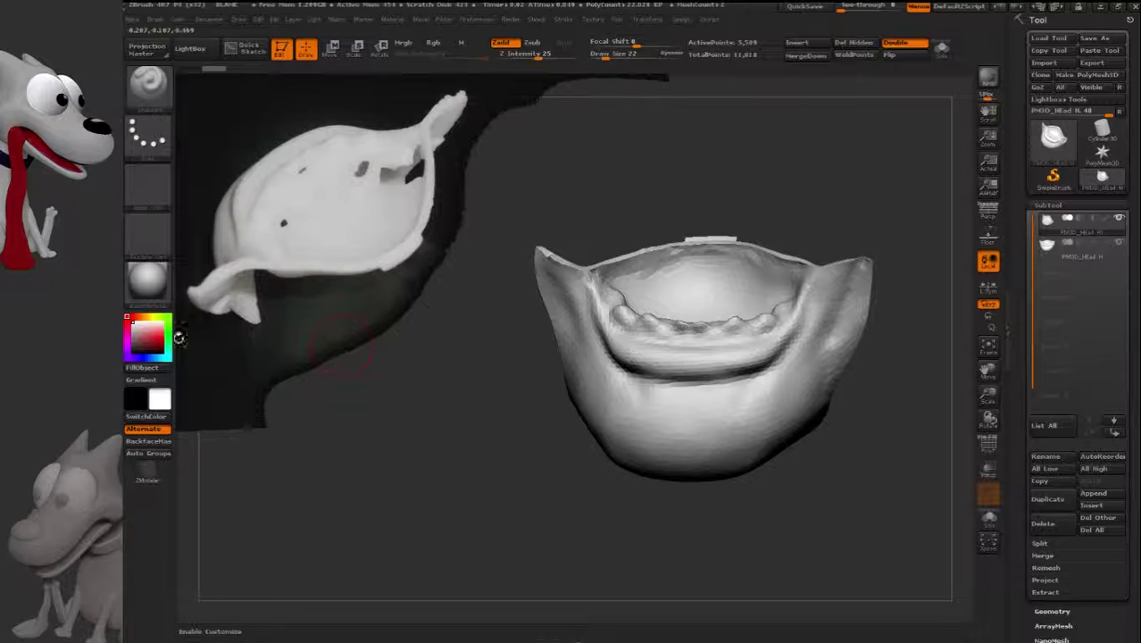
click(166, 368)
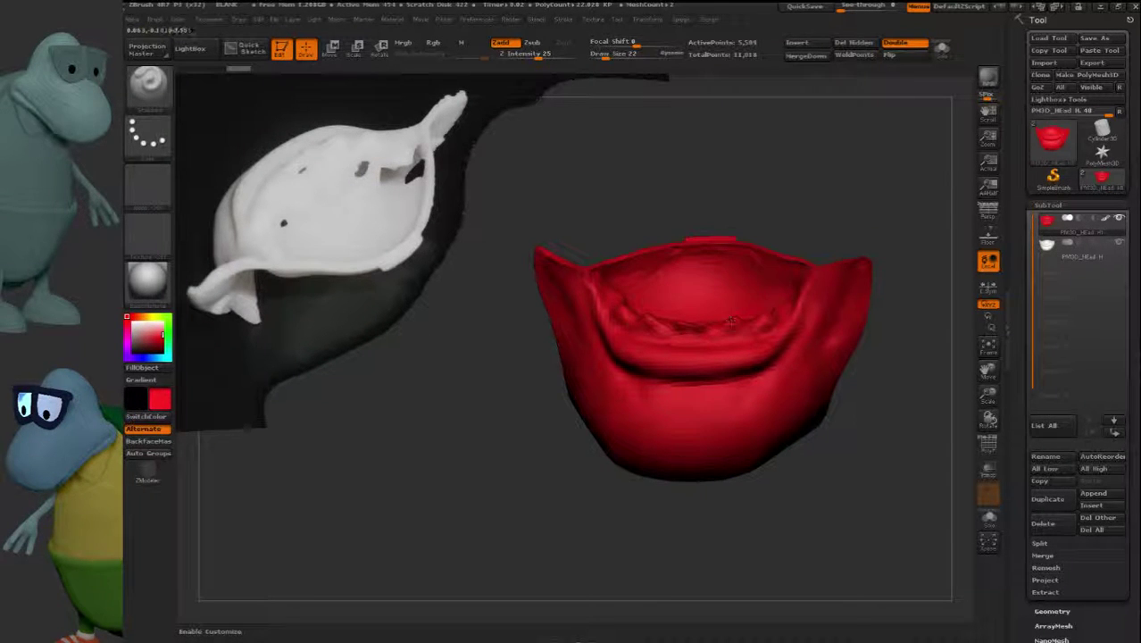
drag(859, 123, 880, 146)
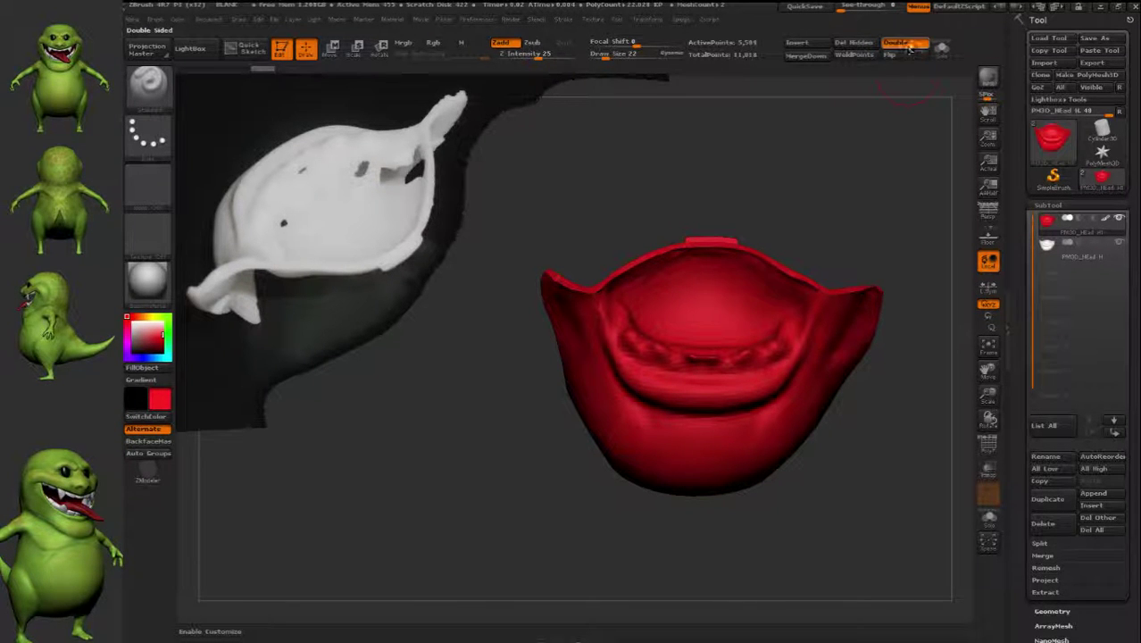
Step: Turn off double-sided display for the red subtool, and select the second subtool with the active color set to white
click(906, 44)
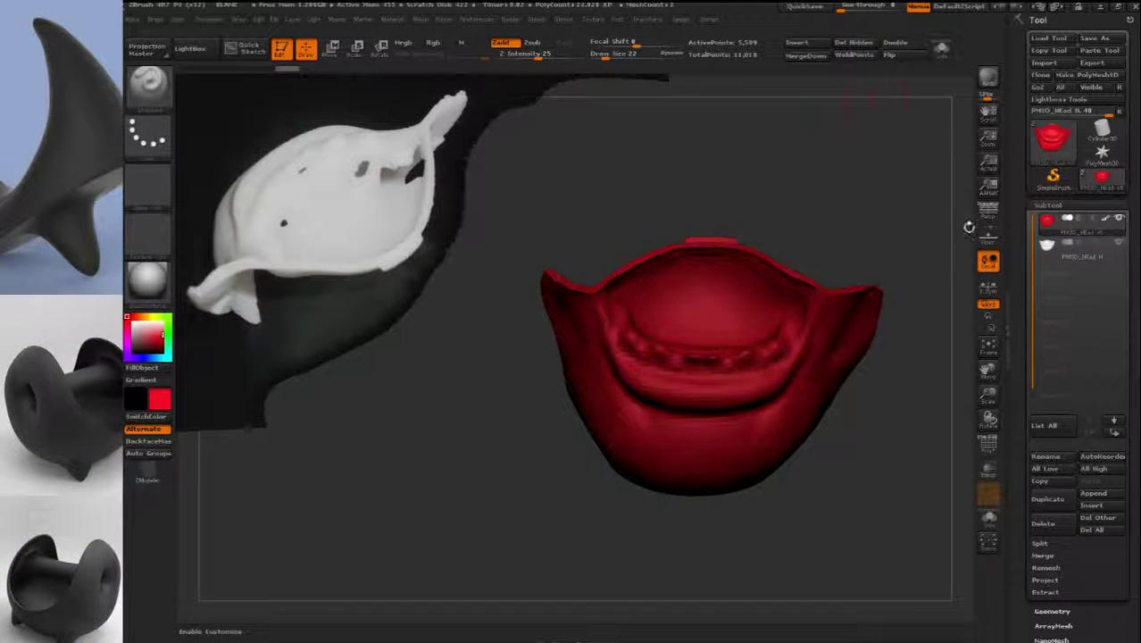
click(1040, 259)
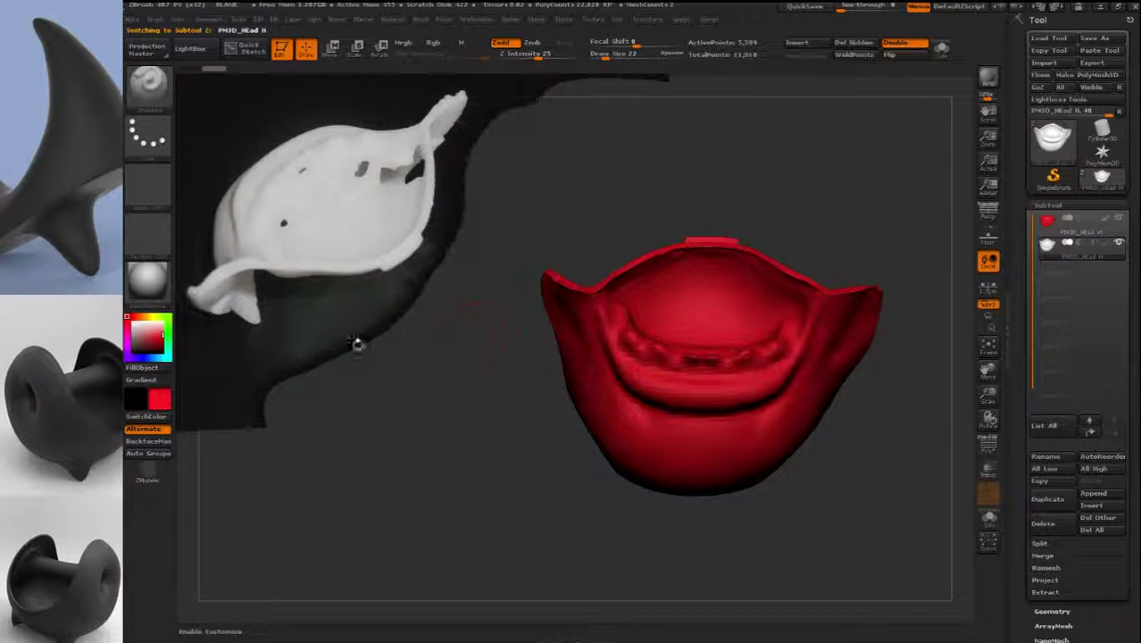
click(133, 322)
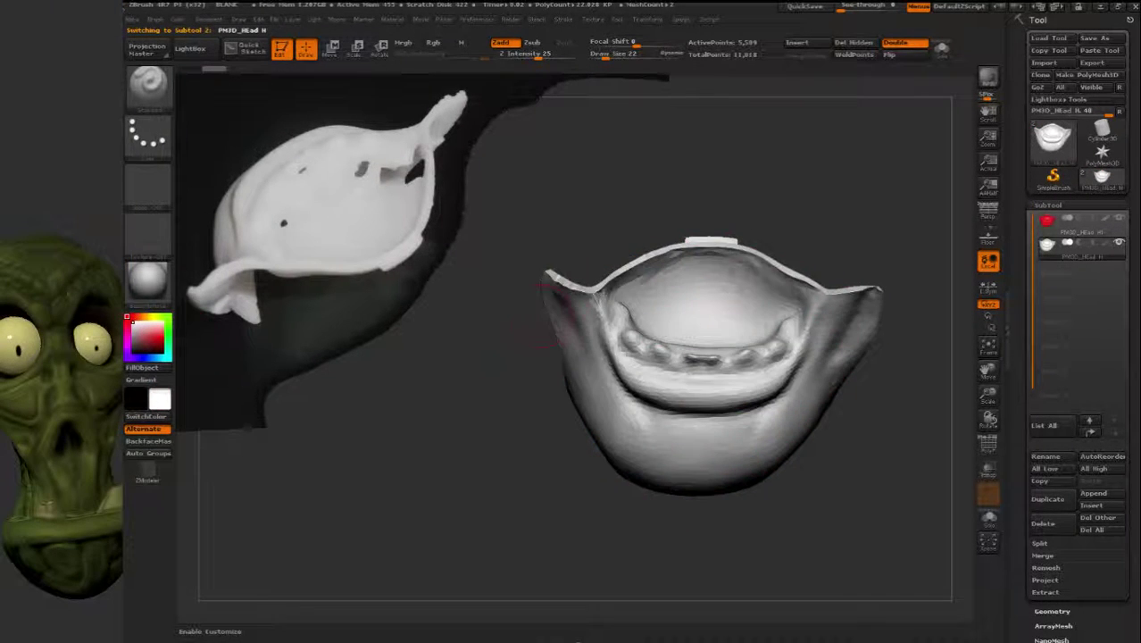
drag(715, 190, 712, 145)
drag(921, 229, 844, 249)
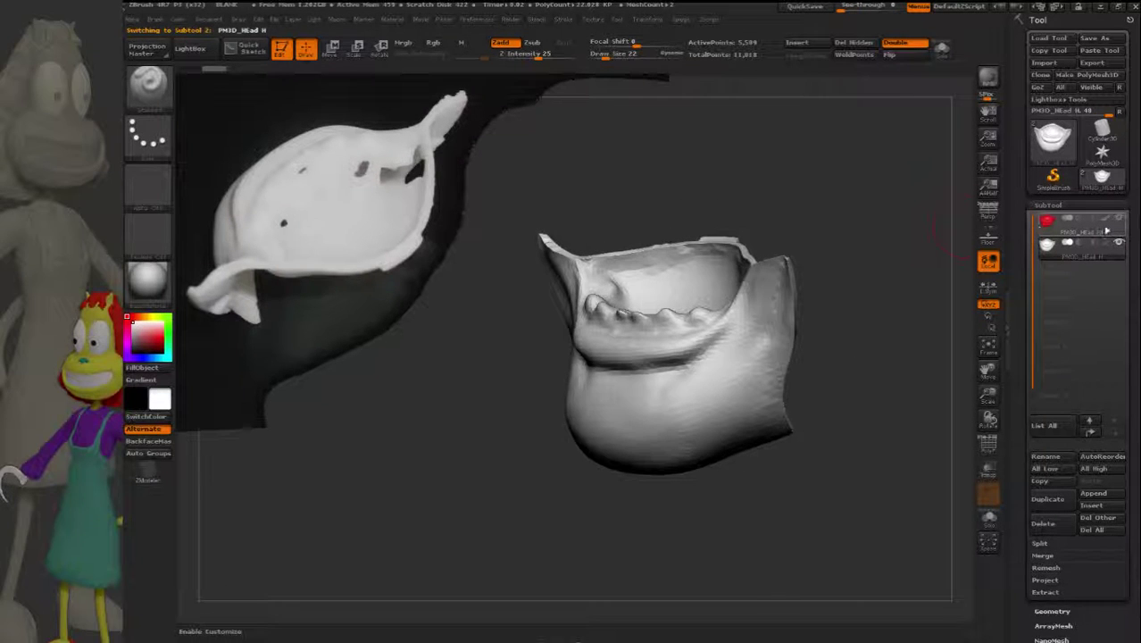
Step: Select the red subtool, hide the white one to inspect the red shell alone, and show the white one again
click(1076, 222)
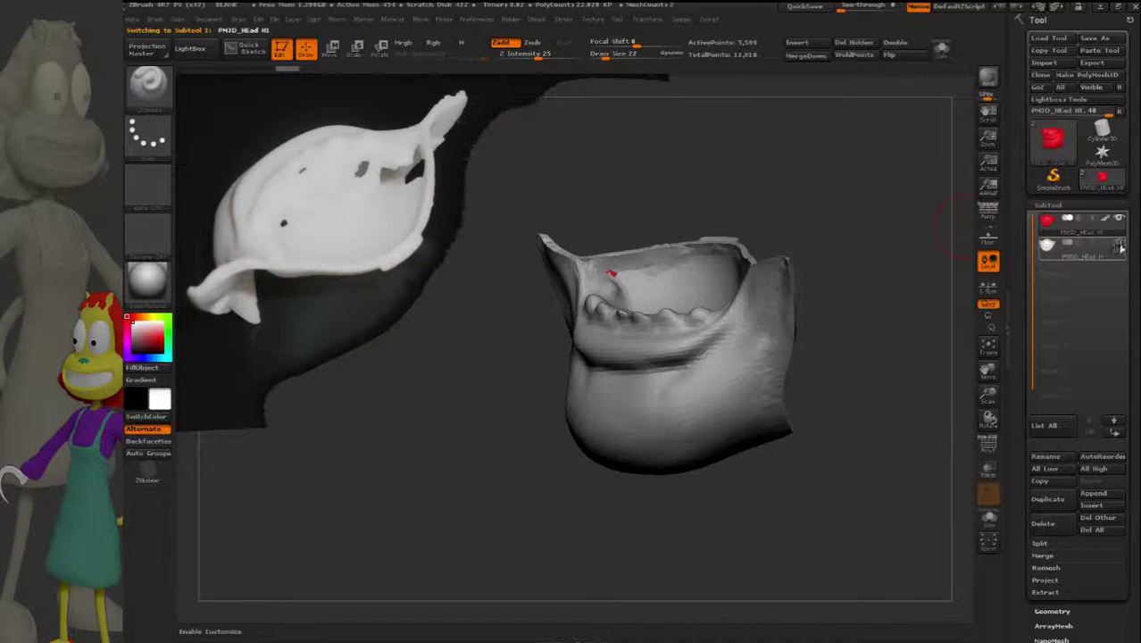
click(1120, 246)
drag(810, 299, 795, 326)
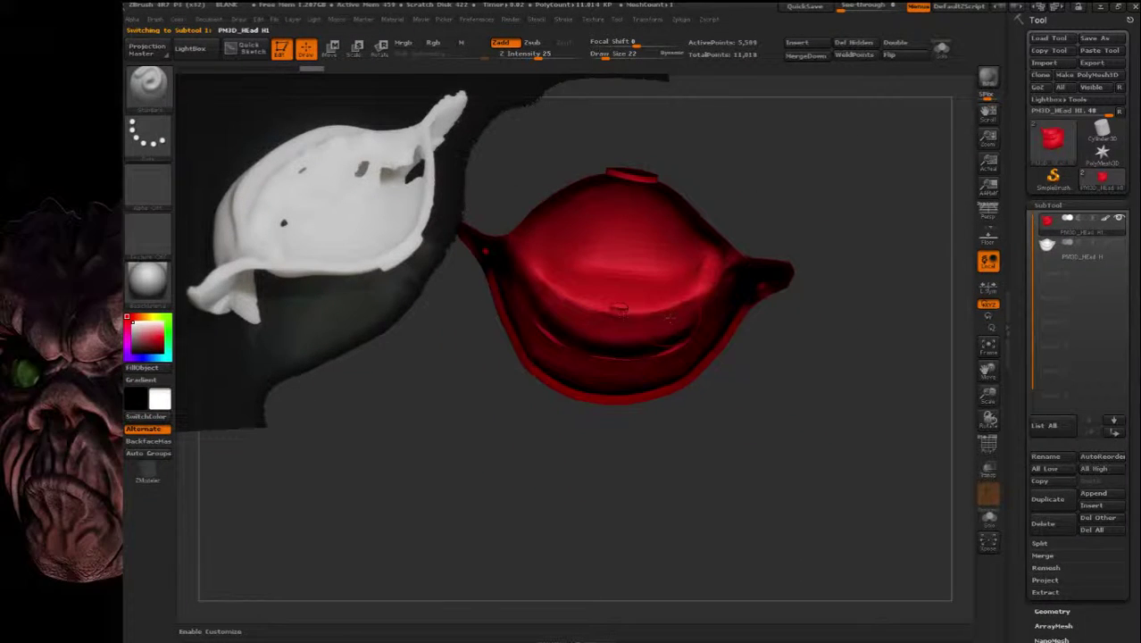
drag(624, 328, 747, 234)
click(1047, 245)
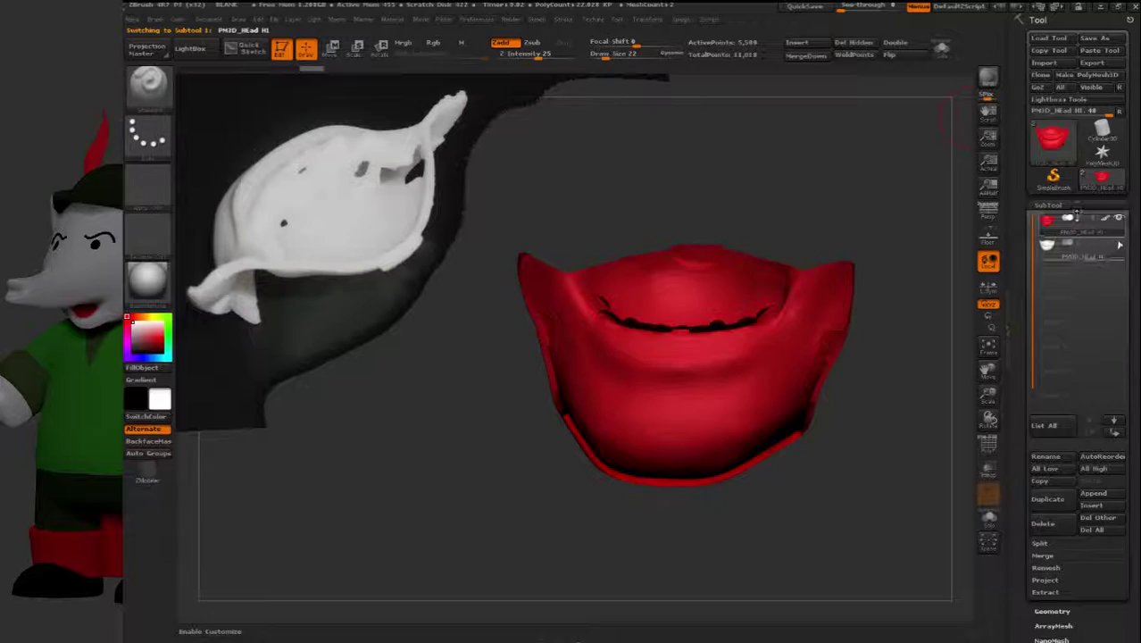
click(1120, 245)
Step: Move the red subtool slightly with the Transpose line so it pokes through the thin walls of the inner mouth
drag(929, 290, 806, 298)
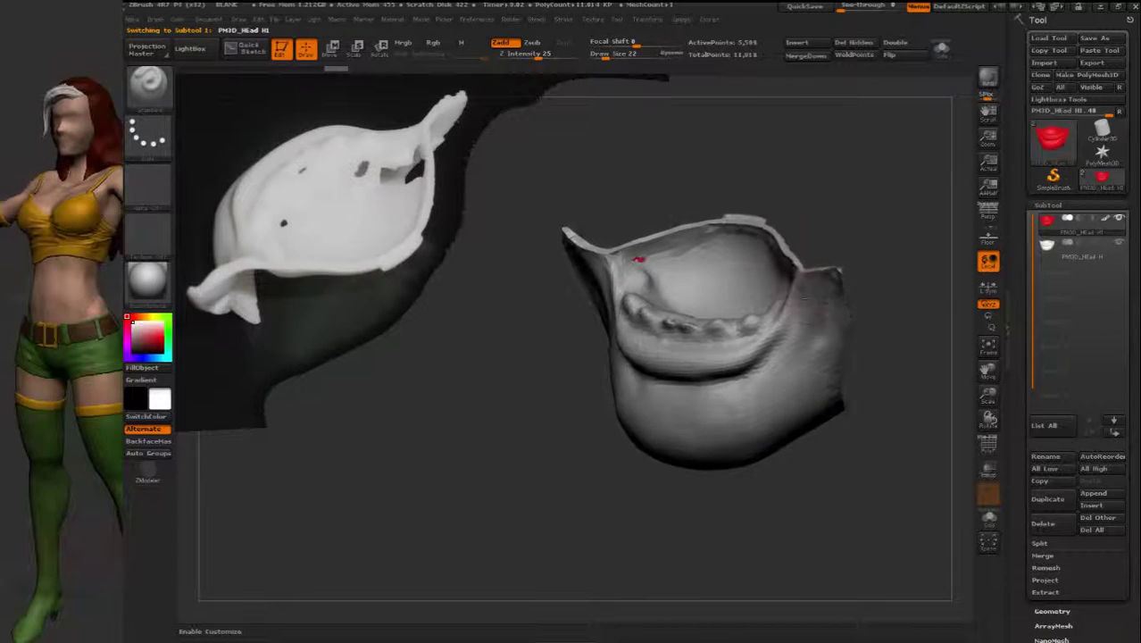
mouse_move(748, 243)
ctrl+right_down()
mouse_move(683, 196)
mouse_move(732, 223)
mouse_move(804, 219)
mouse_move(692, 201)
ctrl+right_up()
right_drag(645, 263, 750, 268)
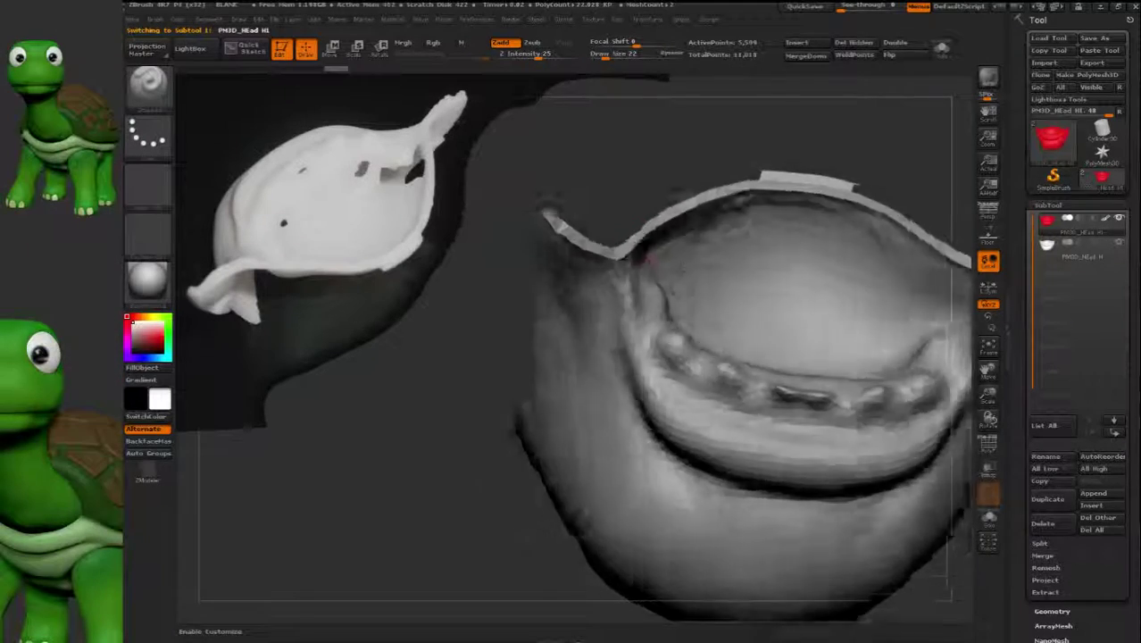
drag(751, 268, 658, 264)
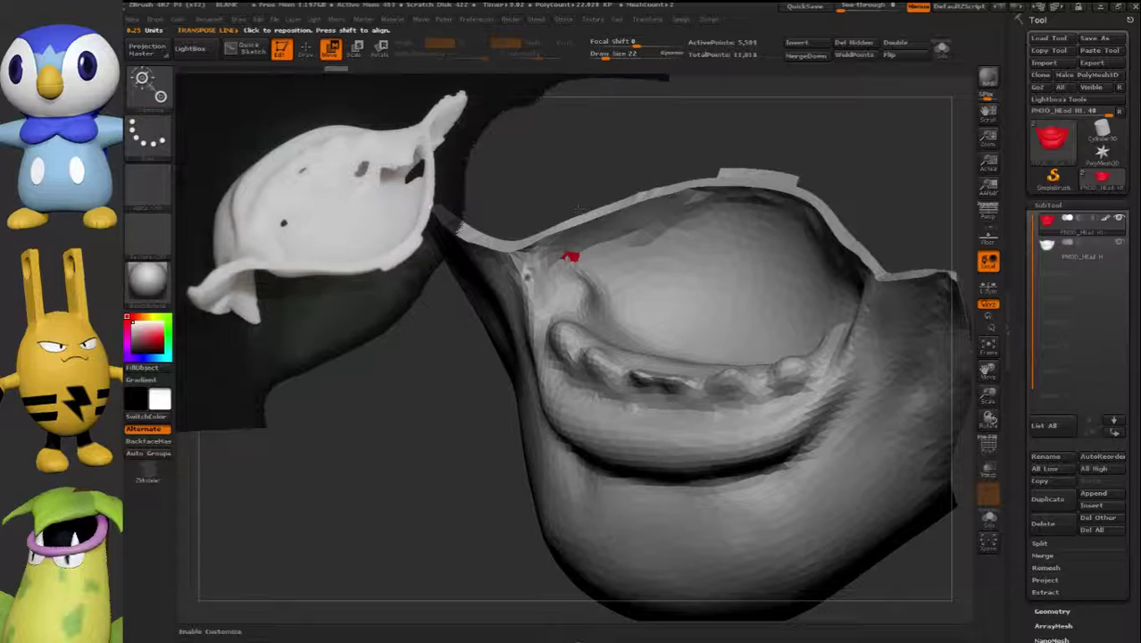
drag(675, 268, 619, 292)
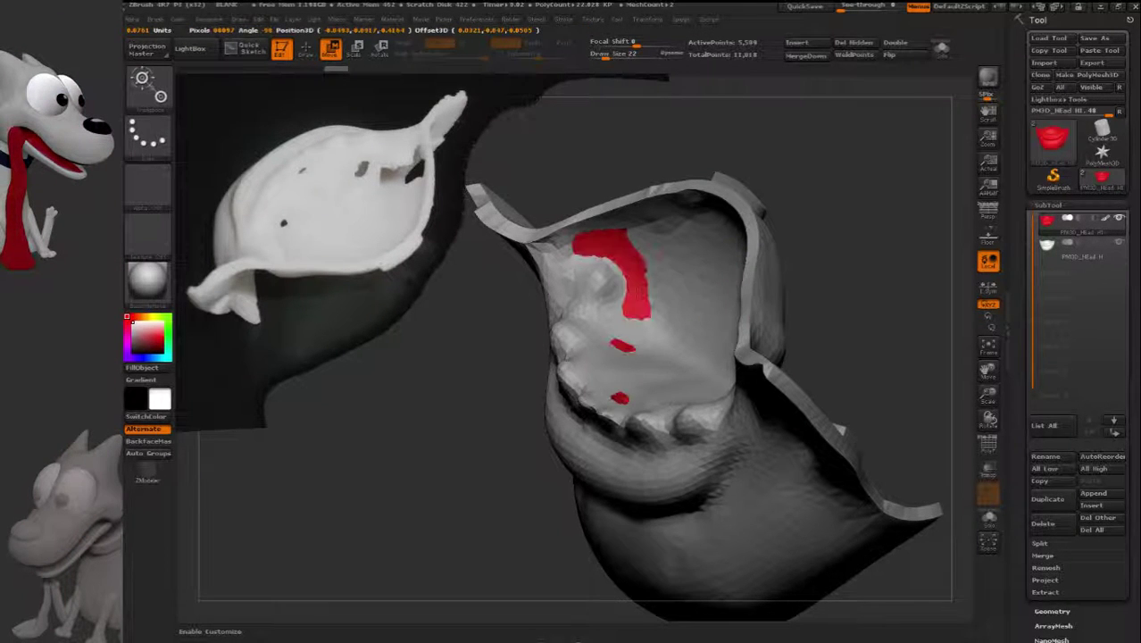
Step: Examine from several angles where the red subtool shows through the white jaw's inner mouth, gum ridge and back side
drag(640, 264, 702, 143)
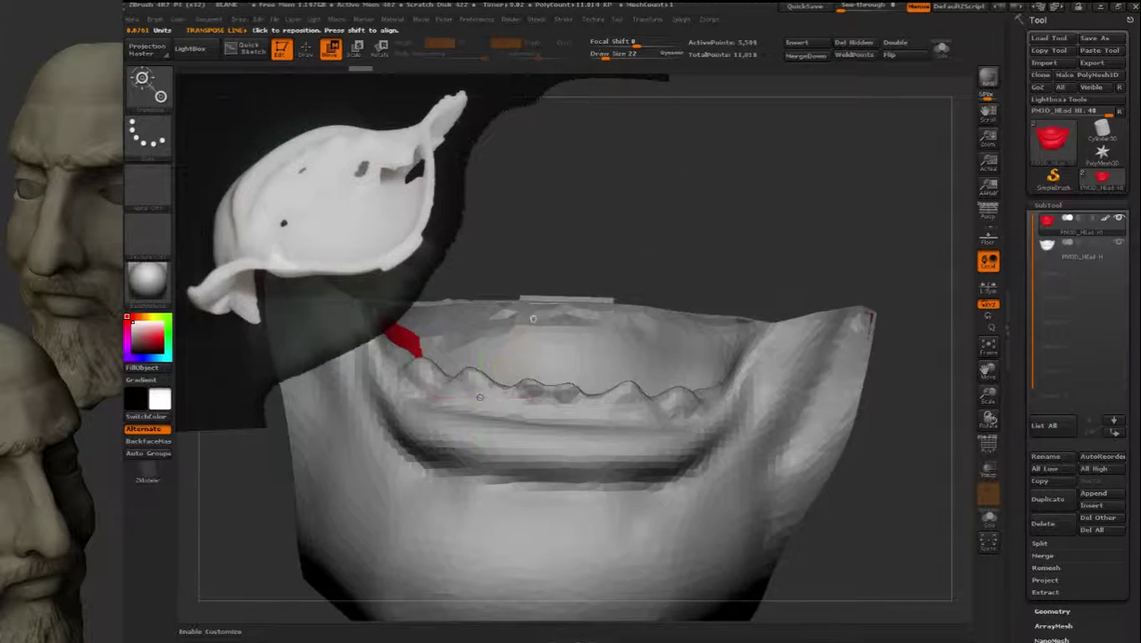
alt+drag(634, 352, 737, 232)
right_drag(737, 232, 731, 287)
right_drag(652, 357, 560, 306)
mouse_move(613, 293)
mouse_down()
mouse_move(589, 286)
mouse_move(644, 258)
mouse_move(610, 286)
mouse_up()
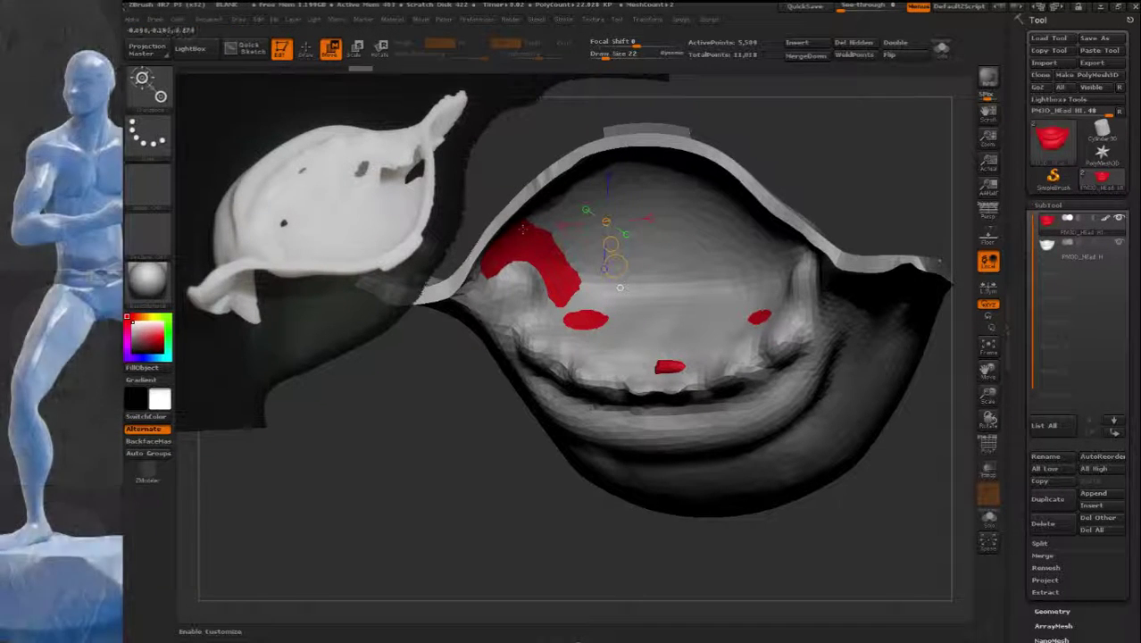
drag(620, 287, 554, 219)
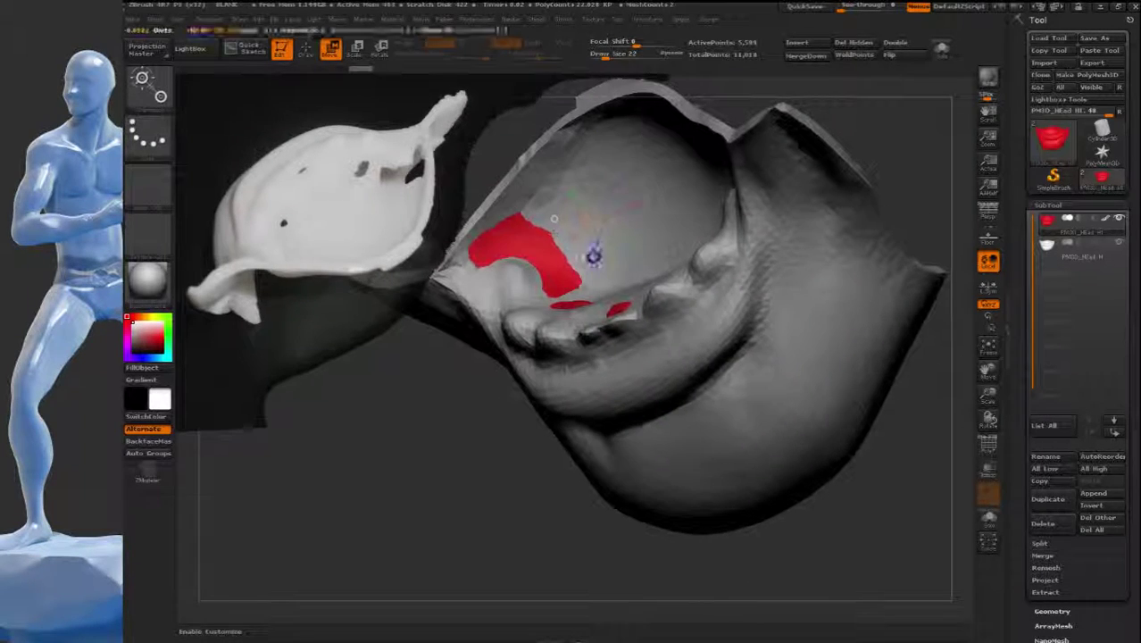
drag(636, 207, 580, 308)
mouse_move(607, 268)
ctrl+right_down()
mouse_move(655, 163)
mouse_move(657, 258)
ctrl+right_up()
drag(656, 257, 687, 322)
drag(585, 327, 752, 281)
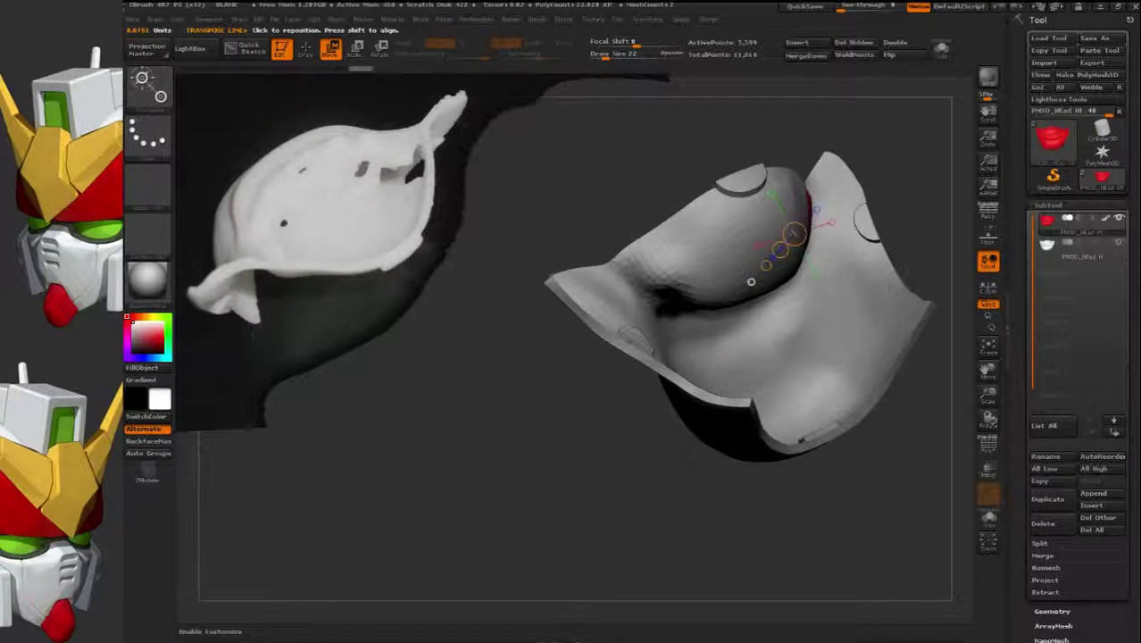
Step: Set up the ClayBuildup brush for the white subtool with Z Intensity 8 and BackfaceMask turned on
drag(676, 283, 583, 326)
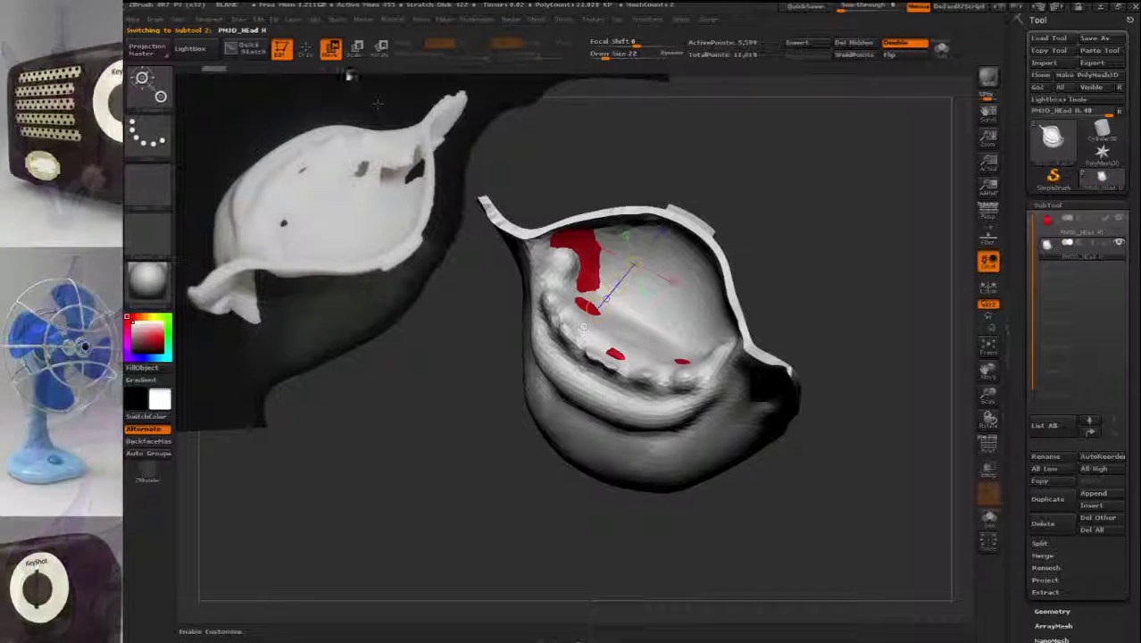
click(307, 51)
key(b)
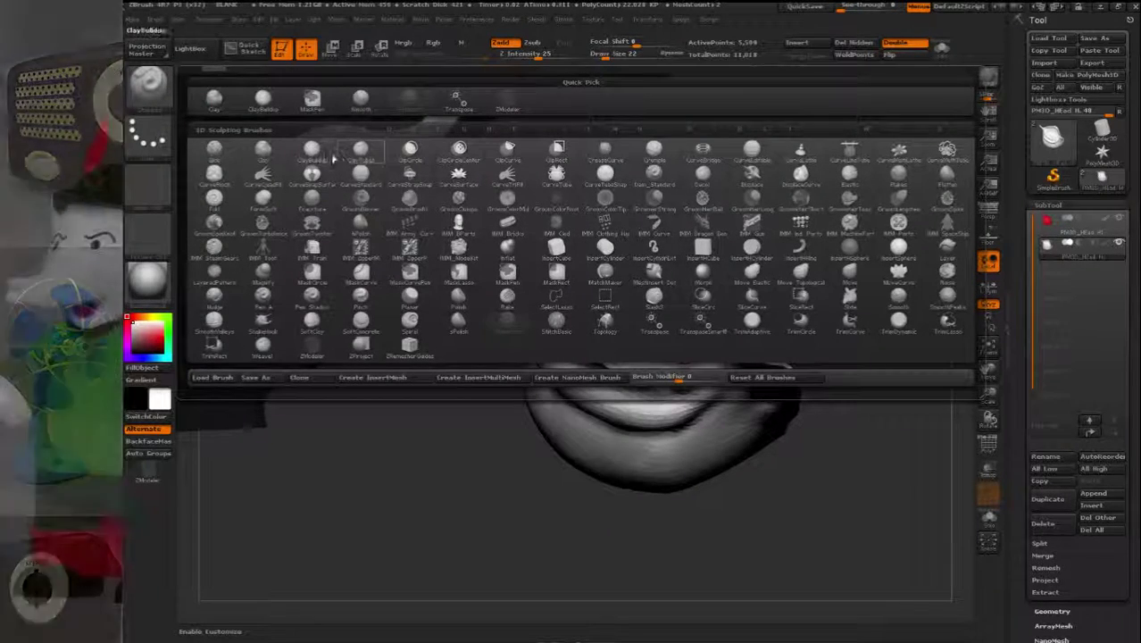
click(316, 157)
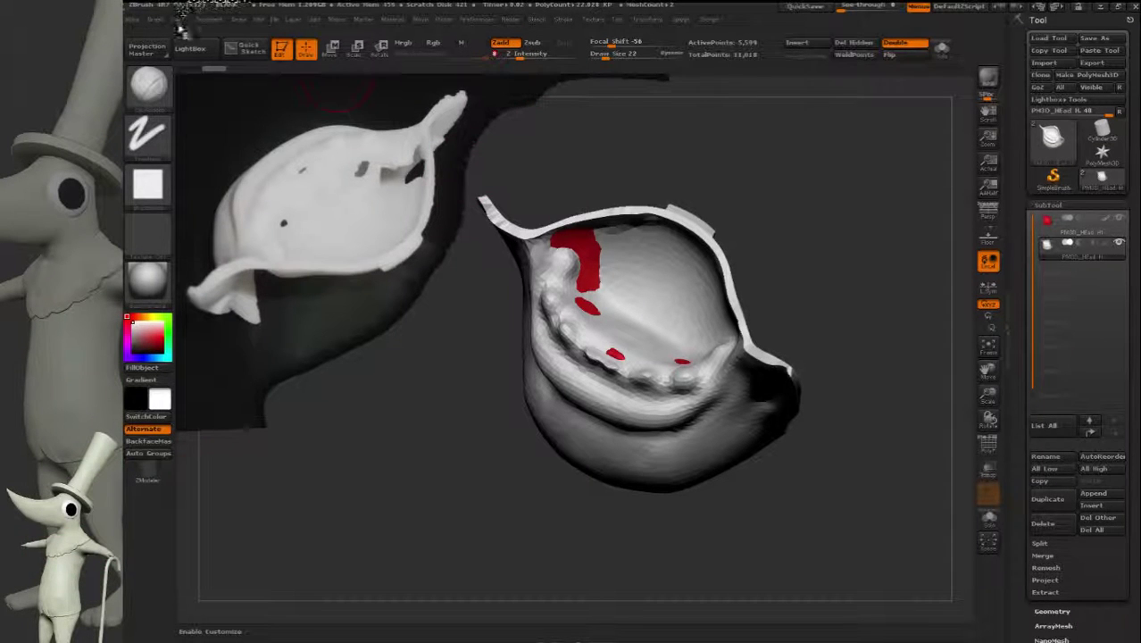
click(155, 19)
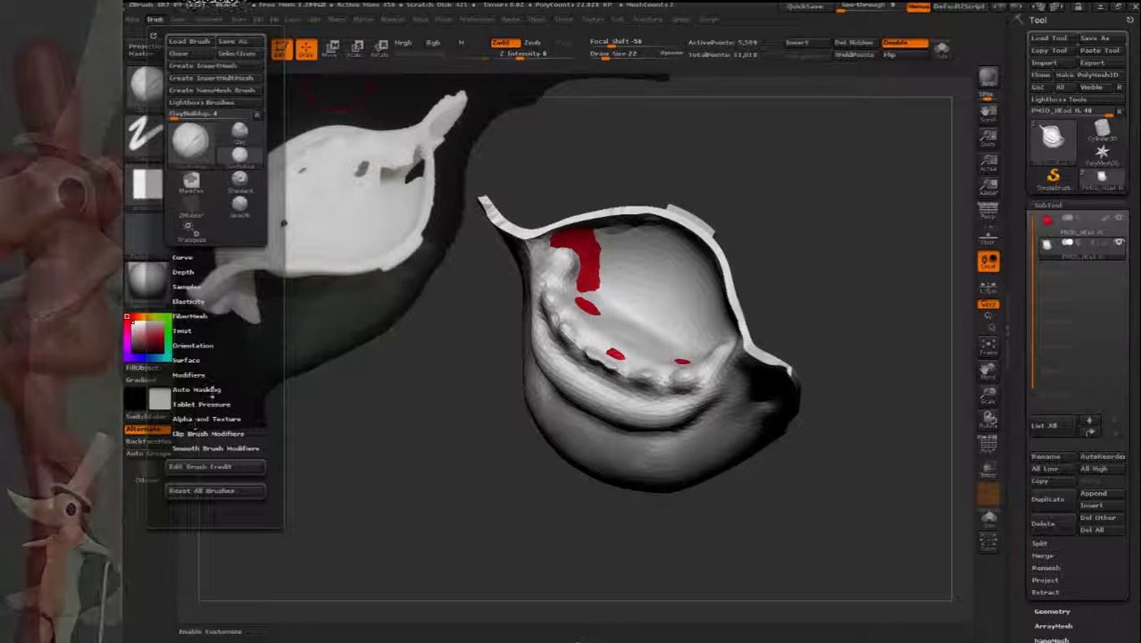
click(198, 389)
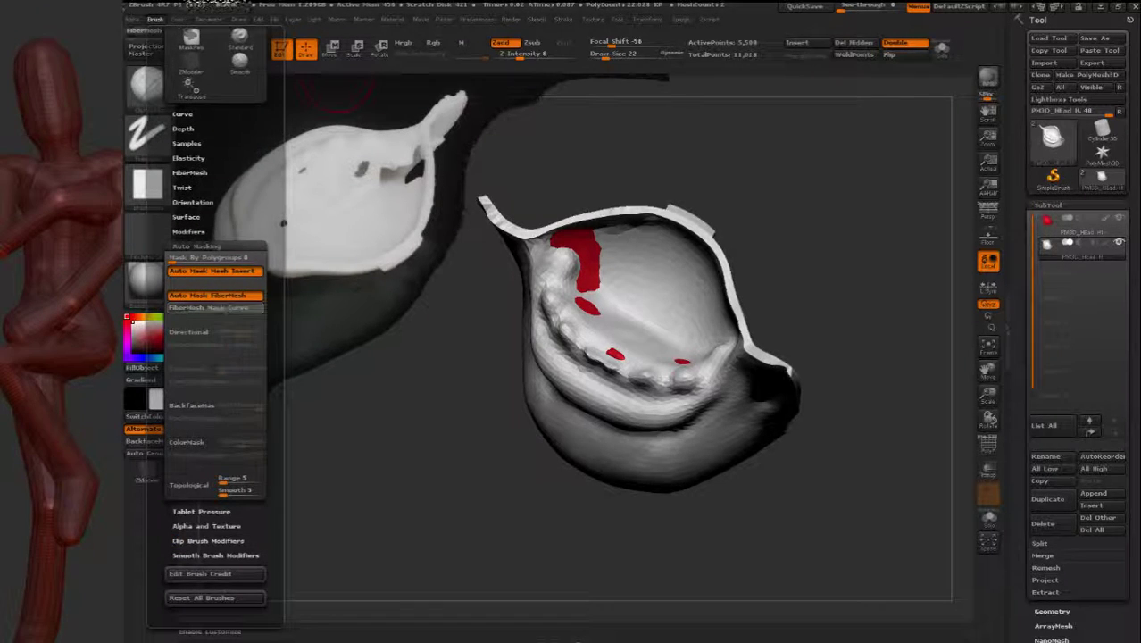
click(202, 409)
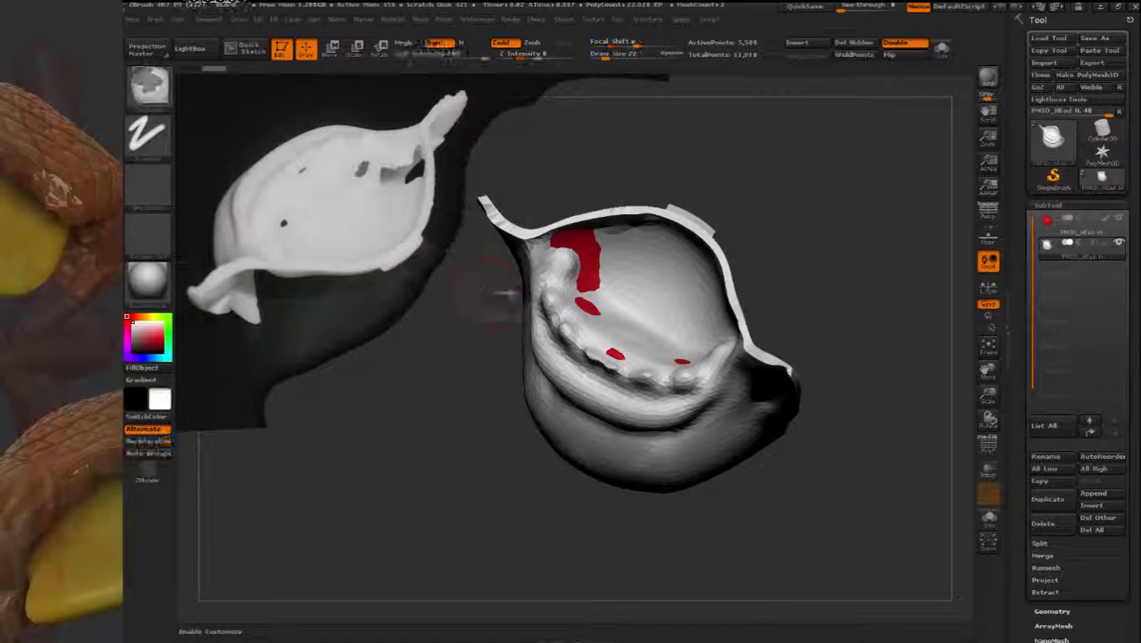
Step: Reduce the brush's draw size to 9 and expand its Samples settings
ctrl+right_drag(509, 293, 572, 293)
drag(569, 343, 565, 343)
mouse_move(564, 344)
right_down()
mouse_move(594, 275)
mouse_move(612, 286)
right_up()
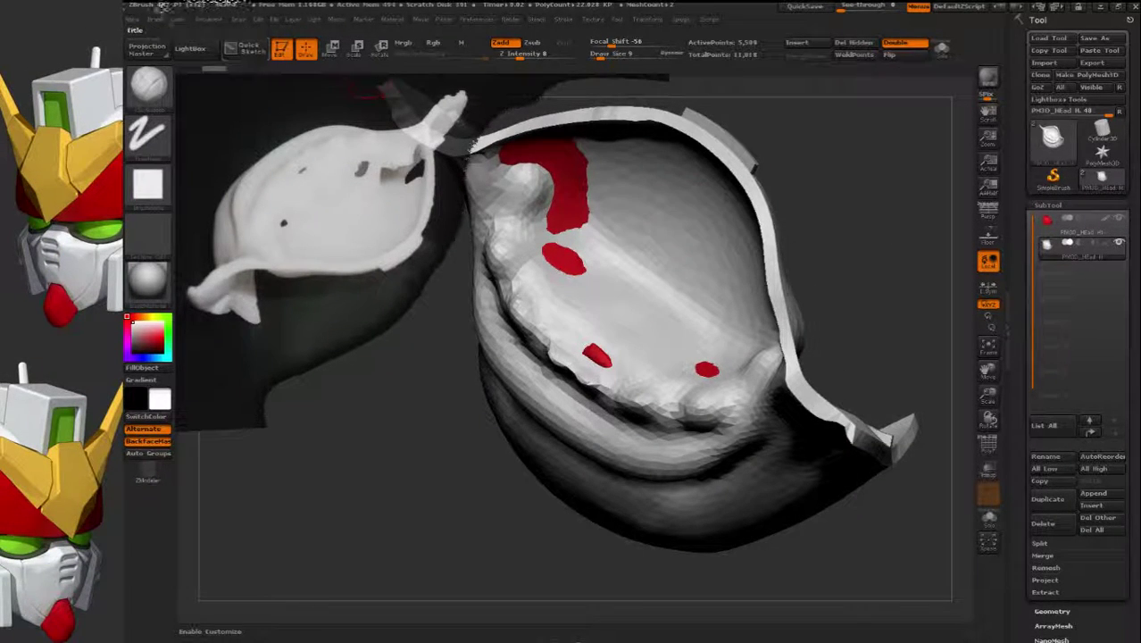
click(156, 20)
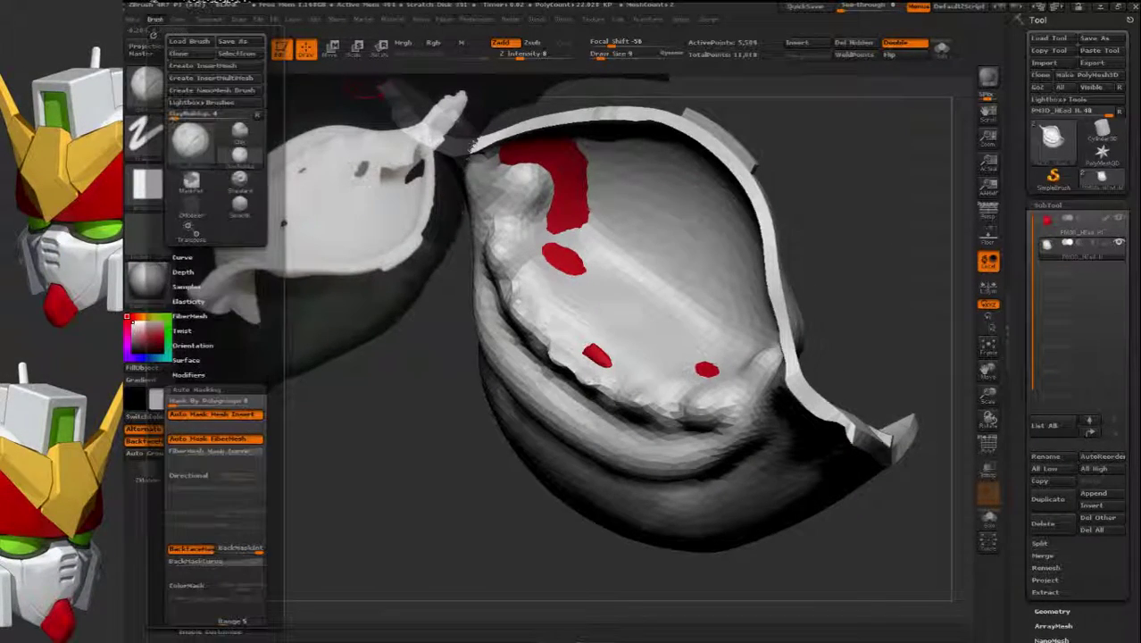
click(184, 272)
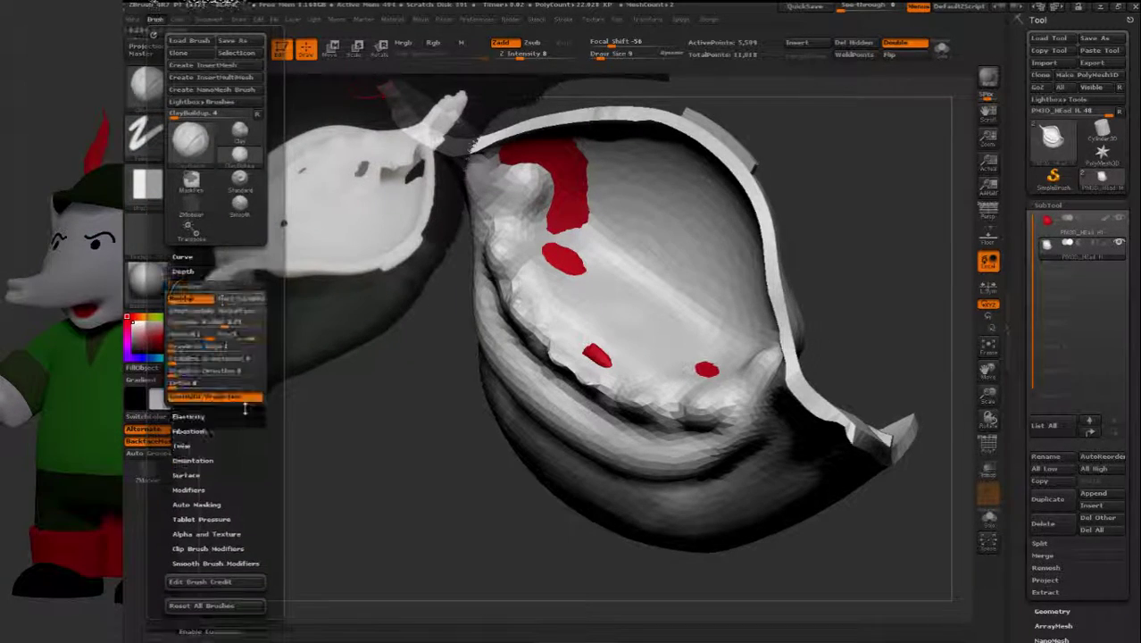
Step: Build up and smooth clay over the red thin spots on the inner mouth wall and beside the gum ridge
mouse_move(849, 536)
mouse_down()
mouse_move(948, 448)
mouse_move(848, 534)
mouse_up()
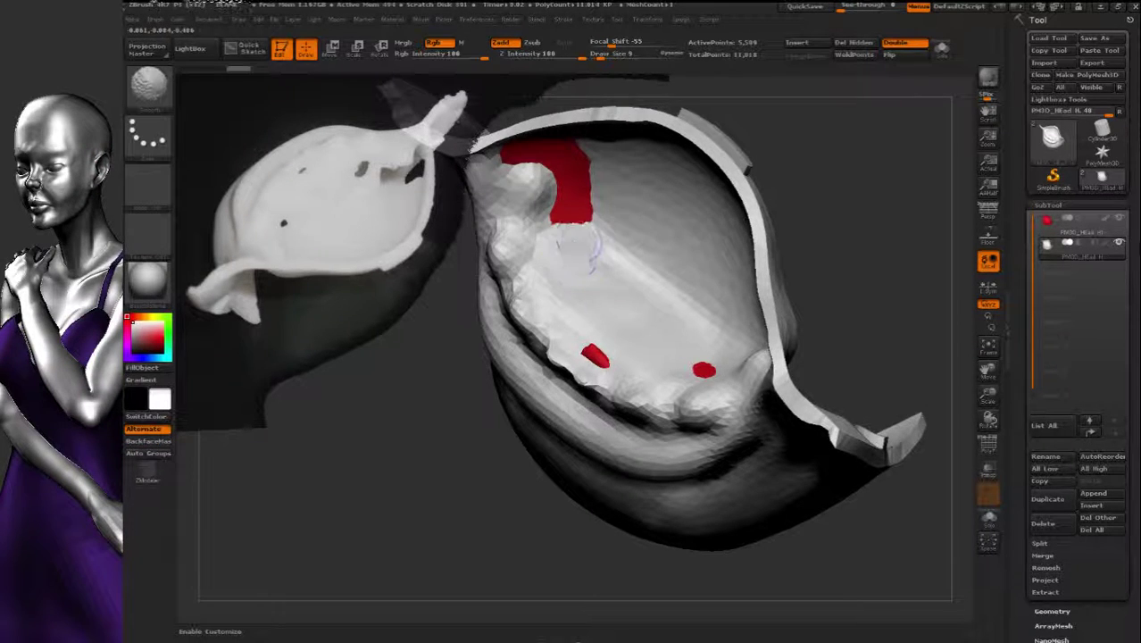
mouse_move(848, 535)
mouse_down()
mouse_move(871, 581)
mouse_move(880, 509)
mouse_up()
mouse_move(613, 329)
mouse_down()
mouse_move(600, 288)
mouse_move(585, 291)
mouse_up()
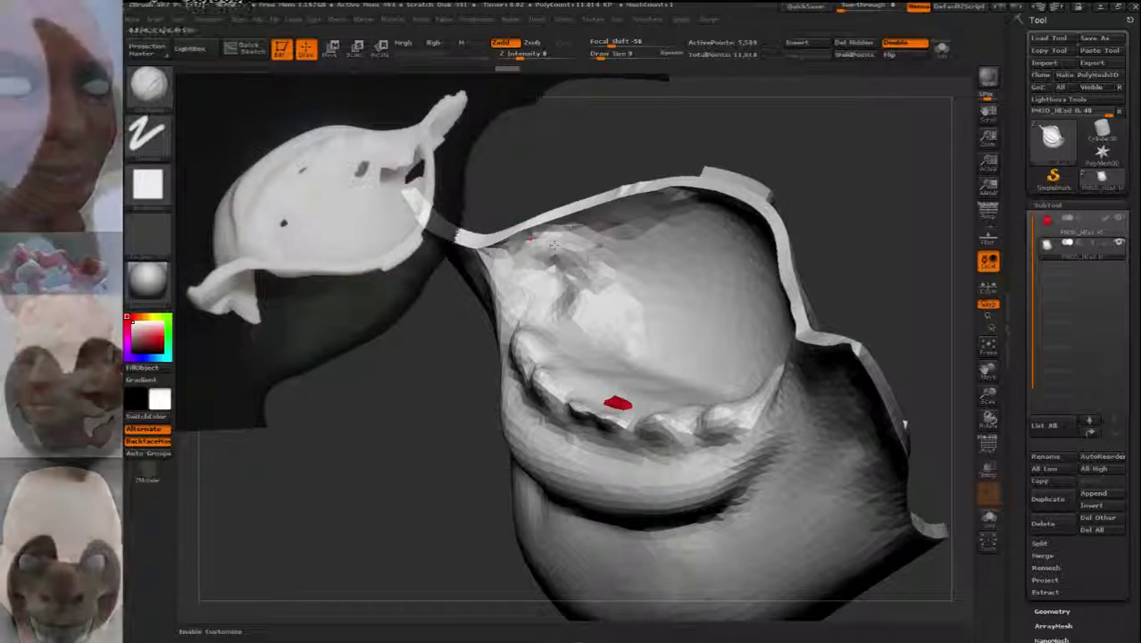
drag(555, 248, 572, 268)
Step: Thicken and smooth the thin wall from the back side of the mouth cavity, covering the red patch there
drag(934, 430, 418, 330)
mouse_move(758, 279)
mouse_down()
mouse_move(720, 268)
mouse_move(686, 307)
mouse_up()
drag(857, 482, 902, 445)
drag(702, 315, 684, 352)
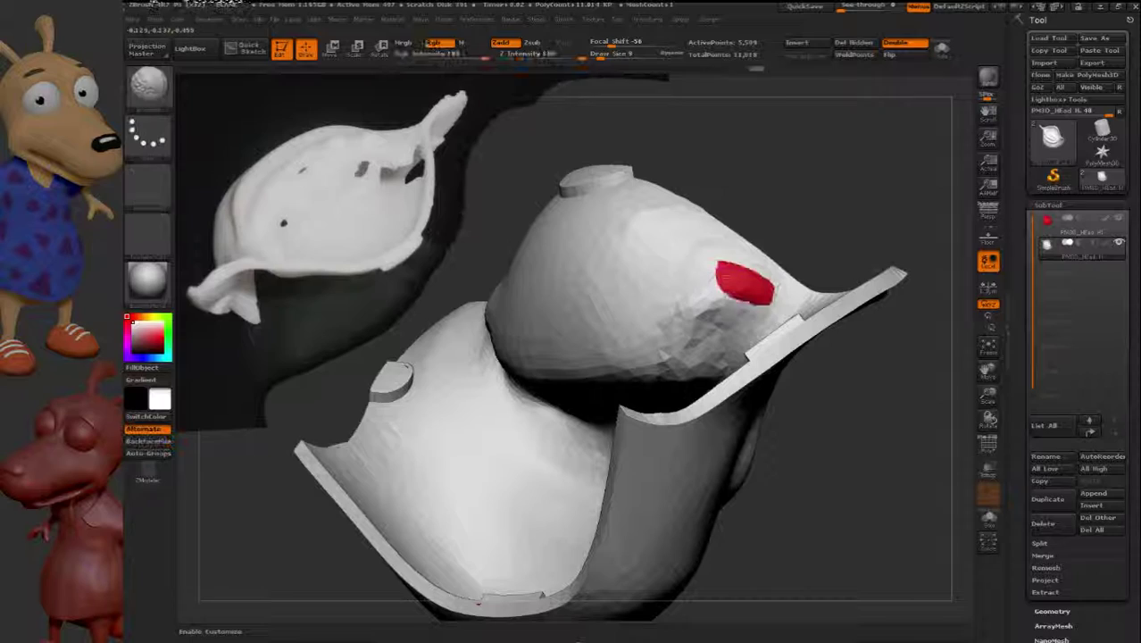
drag(766, 304, 727, 293)
Step: Build up clay over the last red spot on the inner mouth floor of the white jaw
mouse_move(858, 464)
mouse_down()
mouse_move(804, 500)
mouse_move(753, 589)
mouse_move(779, 364)
mouse_up()
key(shift+d)
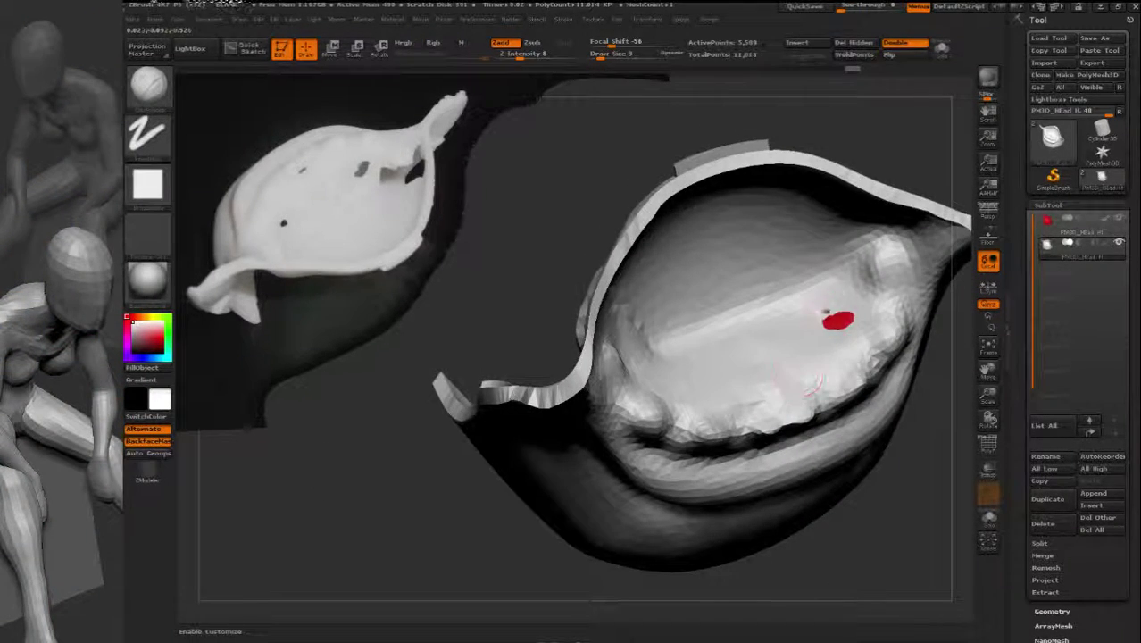
drag(893, 536, 723, 295)
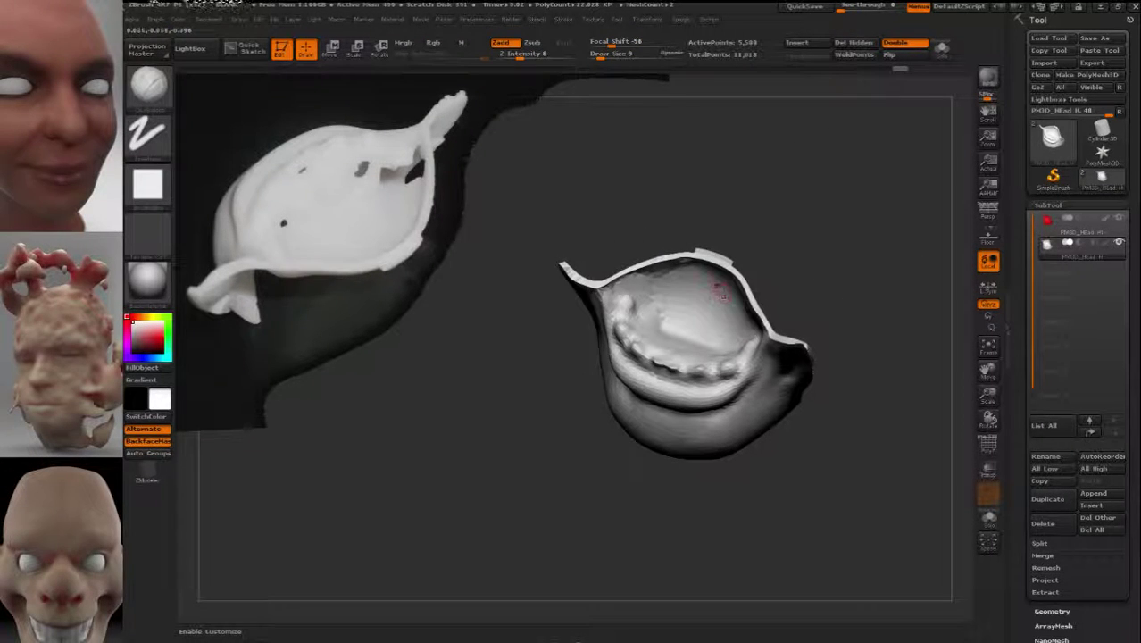
Step: Delete the old red subtool and duplicate the thickened white jaw
click(1076, 228)
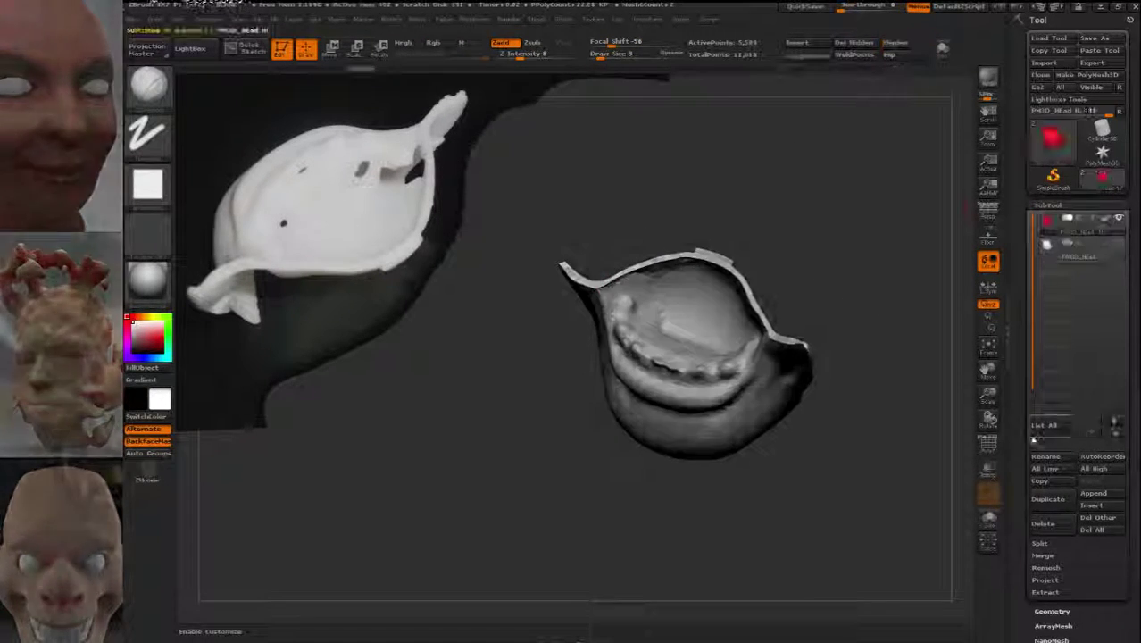
click(1045, 521)
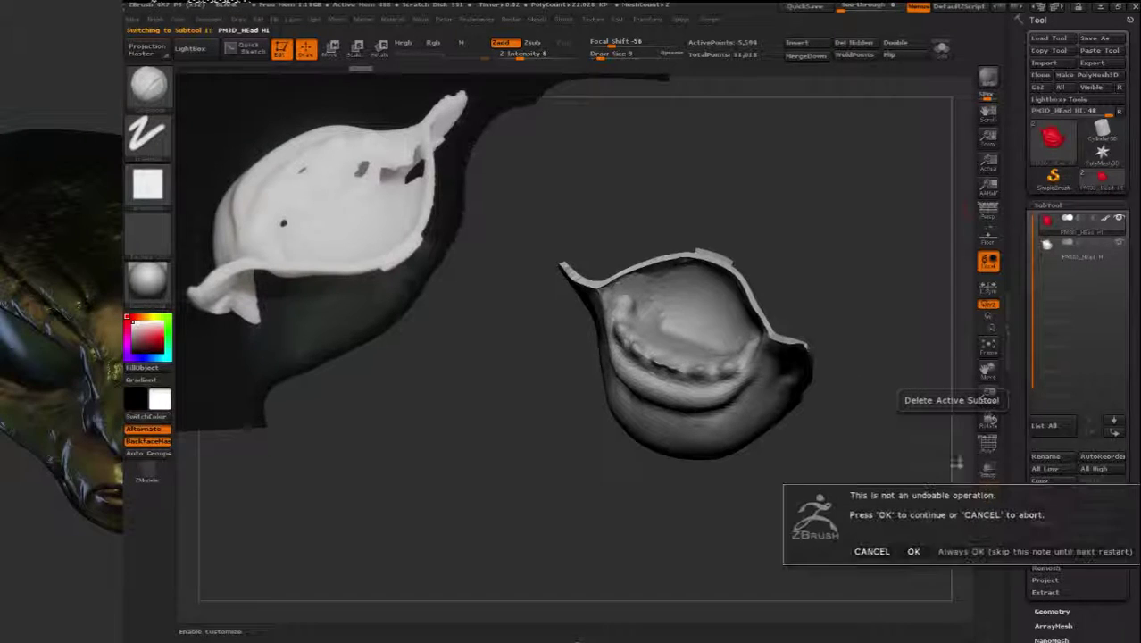
click(909, 552)
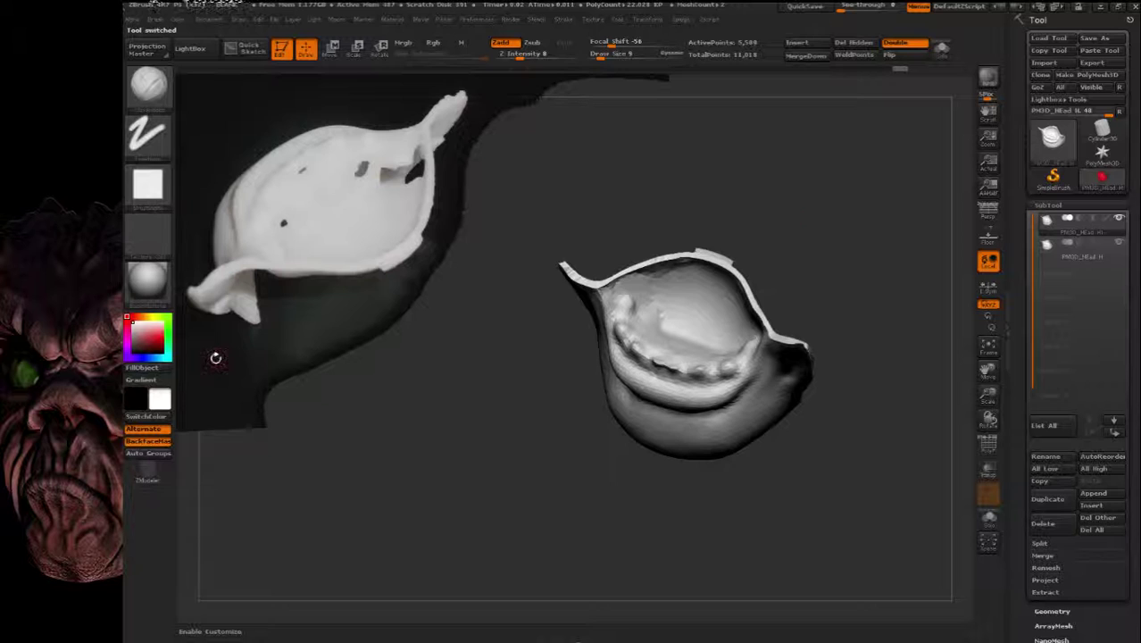
Step: Fill the new duplicate with red and turn off its double-sided display
click(163, 340)
click(154, 367)
click(133, 323)
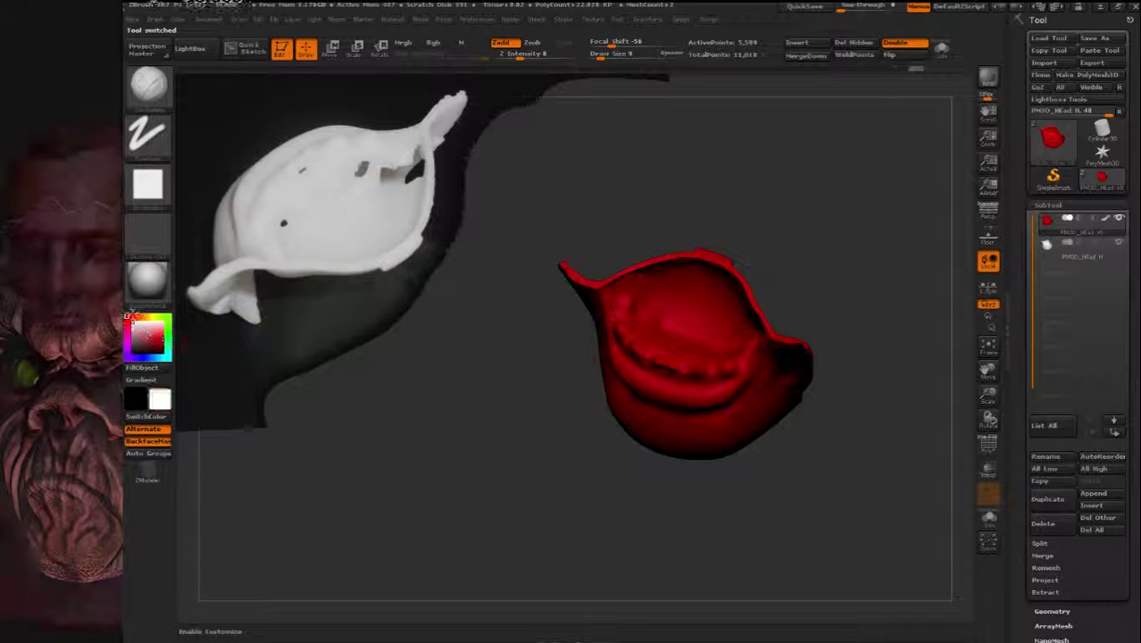
click(906, 57)
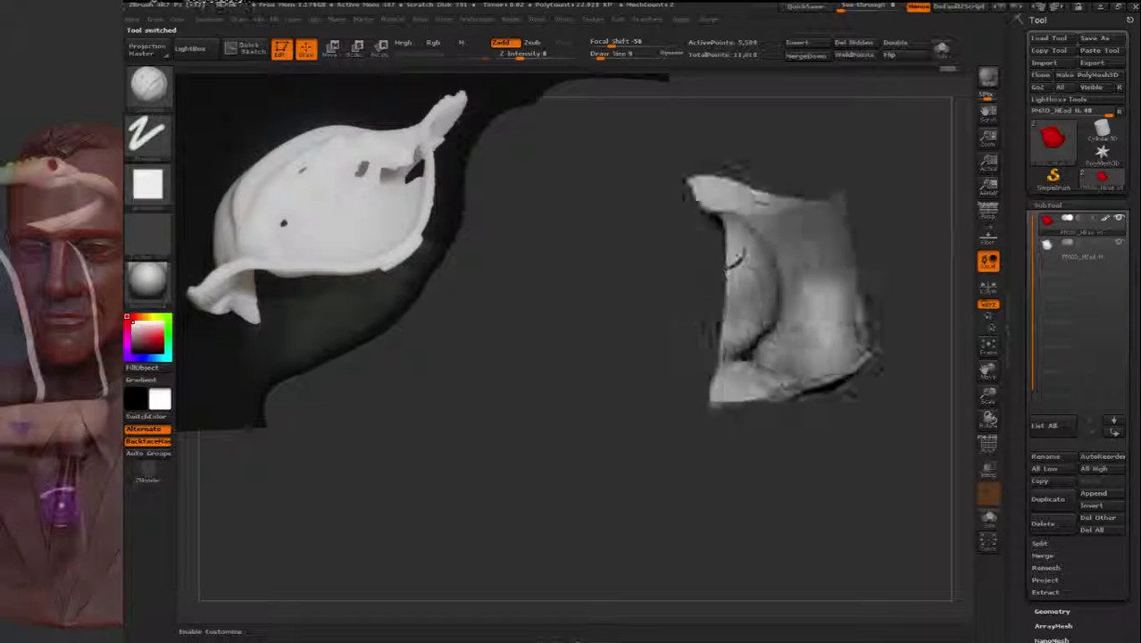
Step: Offset the red duplicate slightly with the Transpose line to expose the remaining thin walls
click(332, 49)
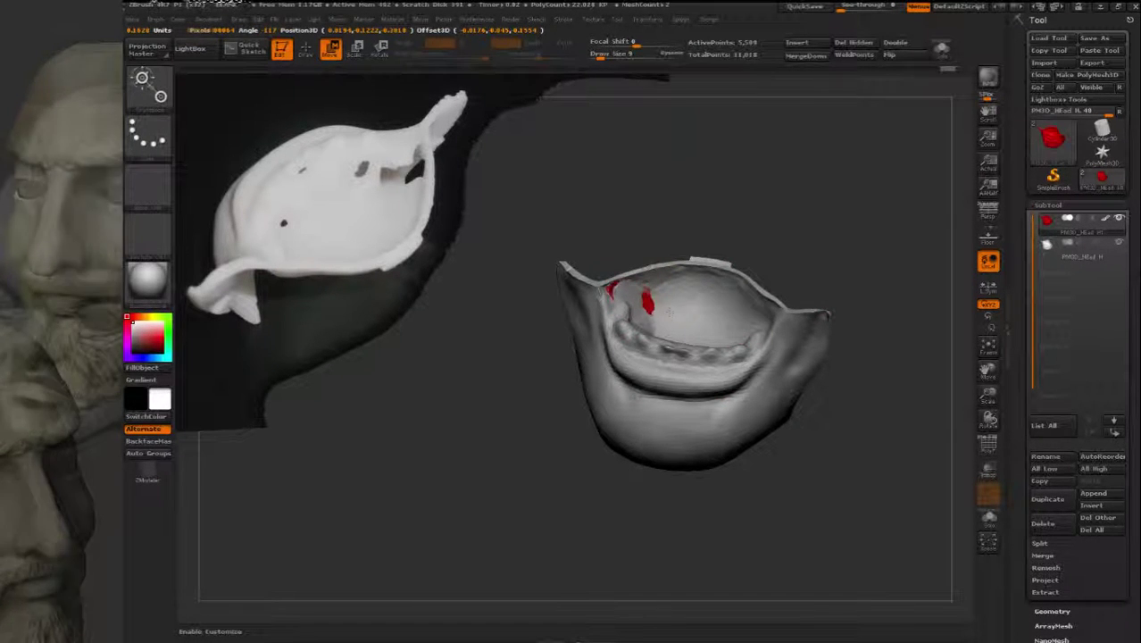
drag(675, 307, 772, 348)
drag(828, 298, 457, 33)
Step: Return to drawing, select the white jaw and build up clay over the thin areas behind the mouth cavity
key(q)
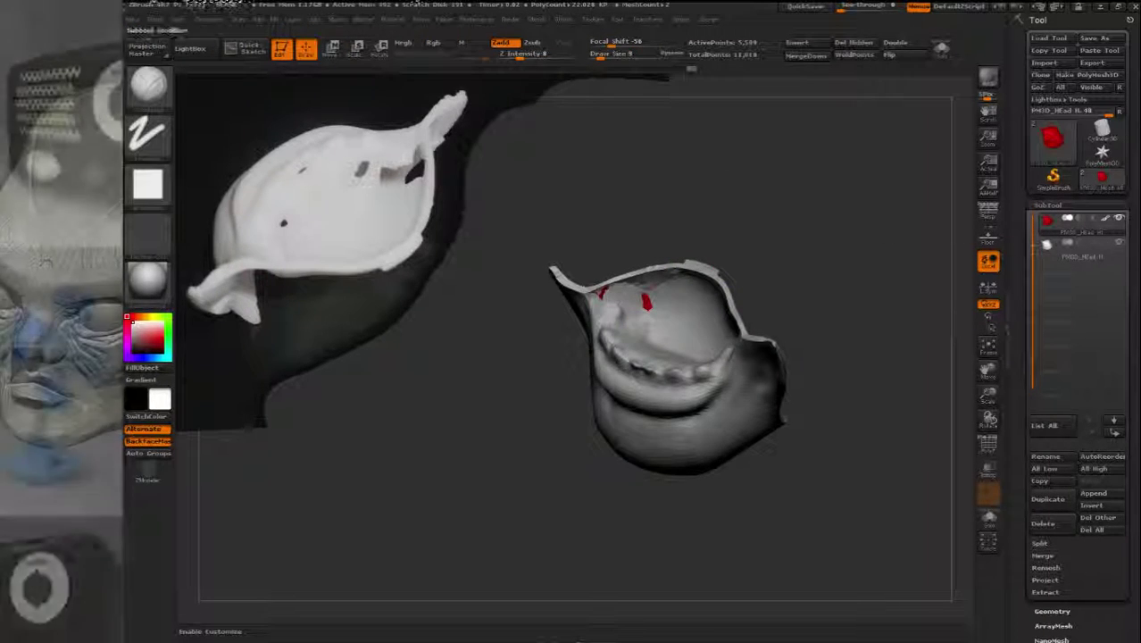
alt+click(736, 298)
alt+drag(804, 268, 700, 319)
mouse_move(700, 319)
ctrl+right_down()
mouse_move(699, 304)
mouse_move(585, 274)
mouse_move(777, 331)
ctrl+right_up()
right_drag(856, 363, 854, 358)
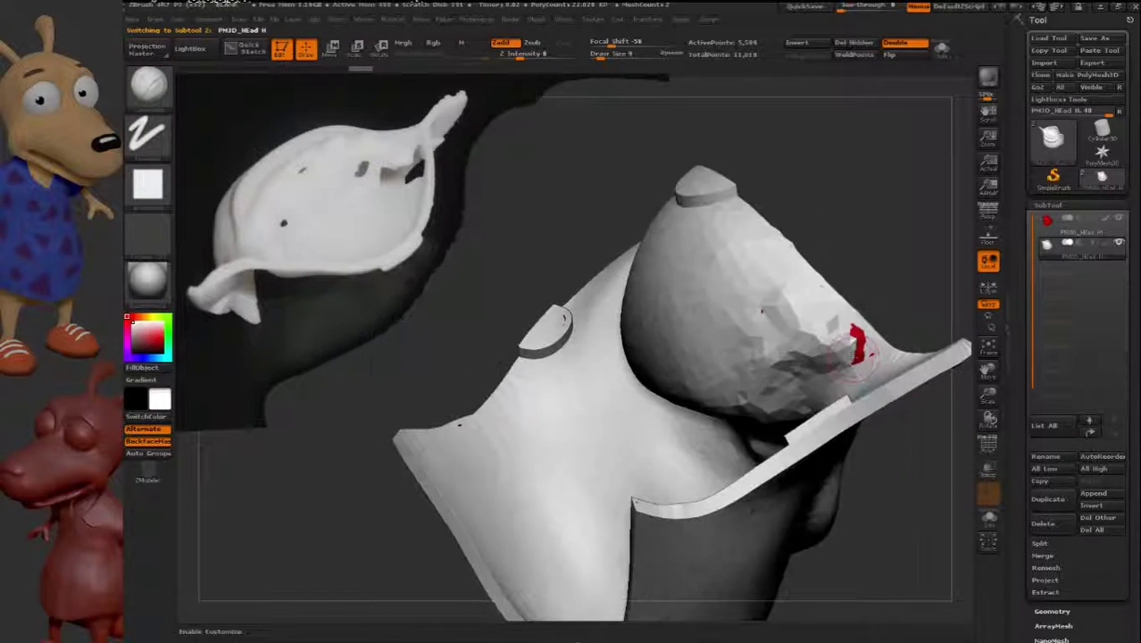
Step: Build up clay over the remaining red spots inside the mouth along the gum ridge
drag(777, 312, 645, 321)
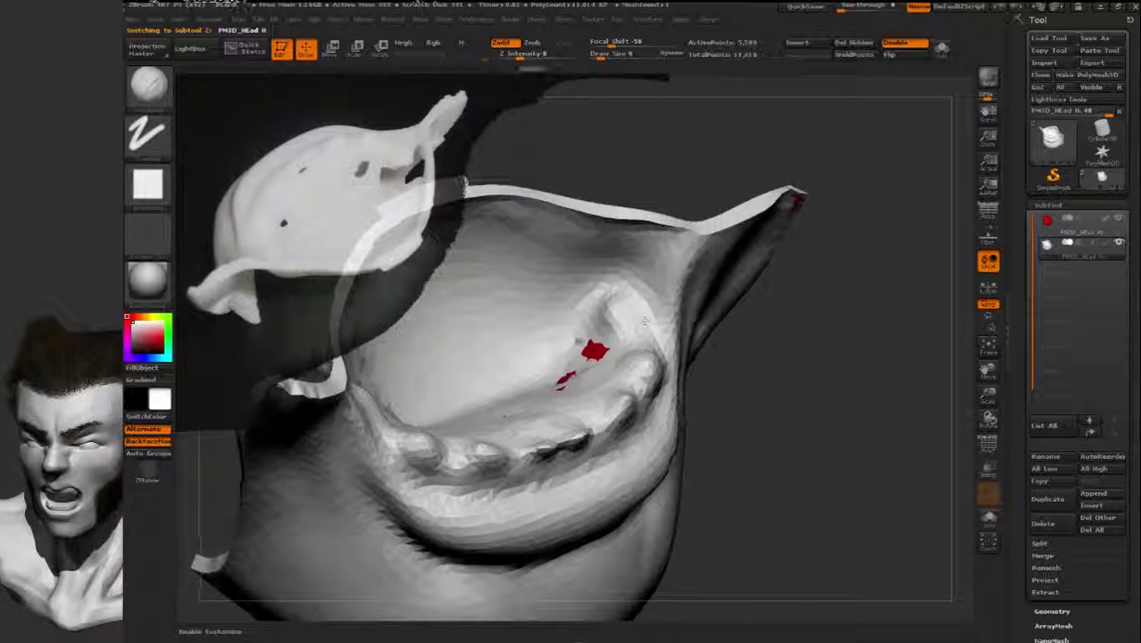
ctrl+right_drag(587, 334, 686, 401)
drag(686, 401, 636, 382)
drag(706, 265, 707, 337)
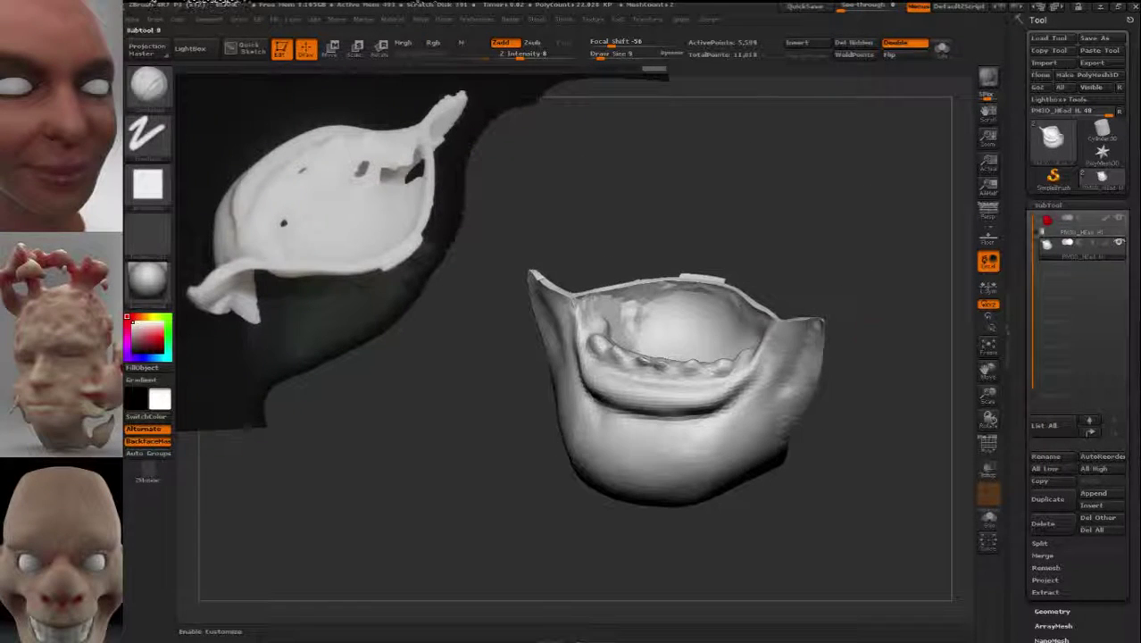
Step: Delete the red comparison subtool, keeping only the thickened white jaw
click(1045, 525)
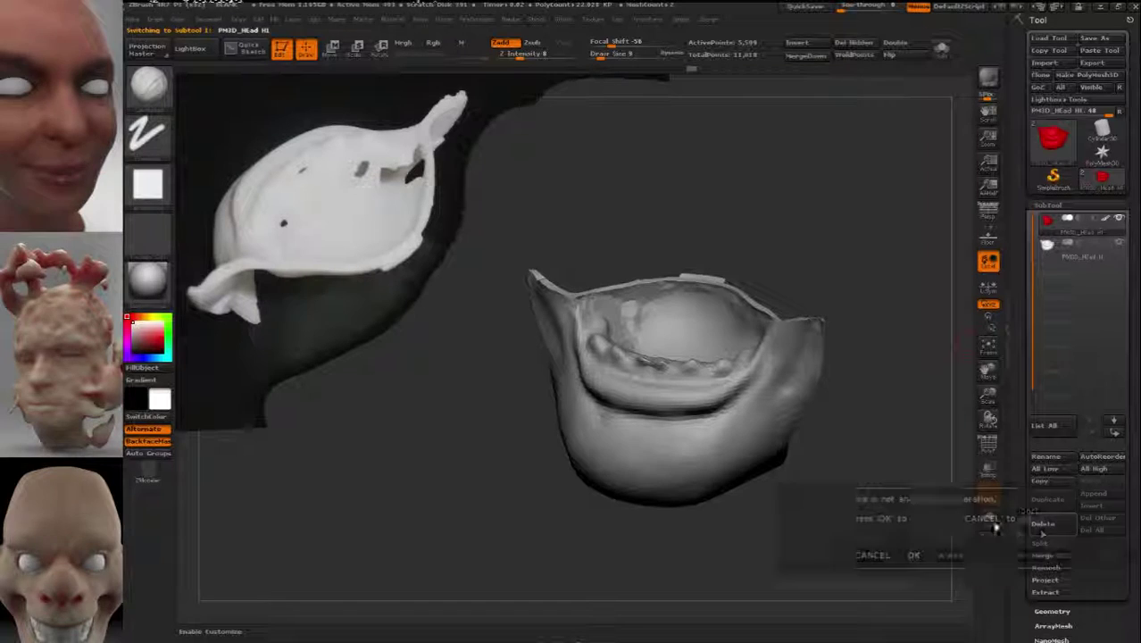
click(919, 553)
drag(696, 286, 726, 282)
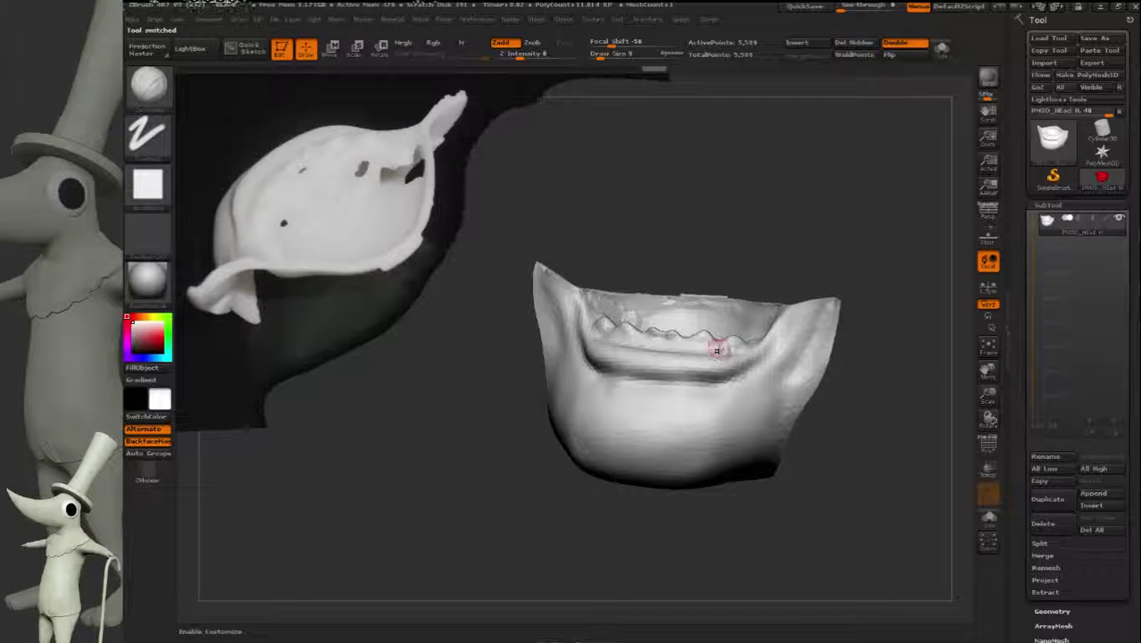